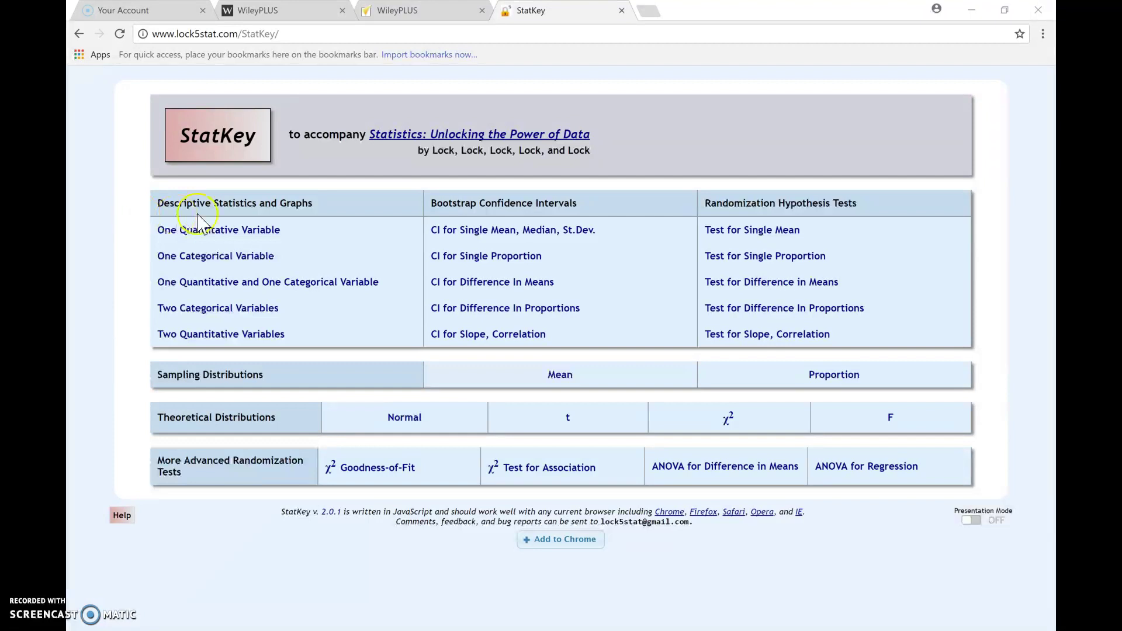
# Step: Open StatKey's One Categorical Variable descriptive statistics page
pyautogui.click(321, 203)
pyautogui.click(265, 231)
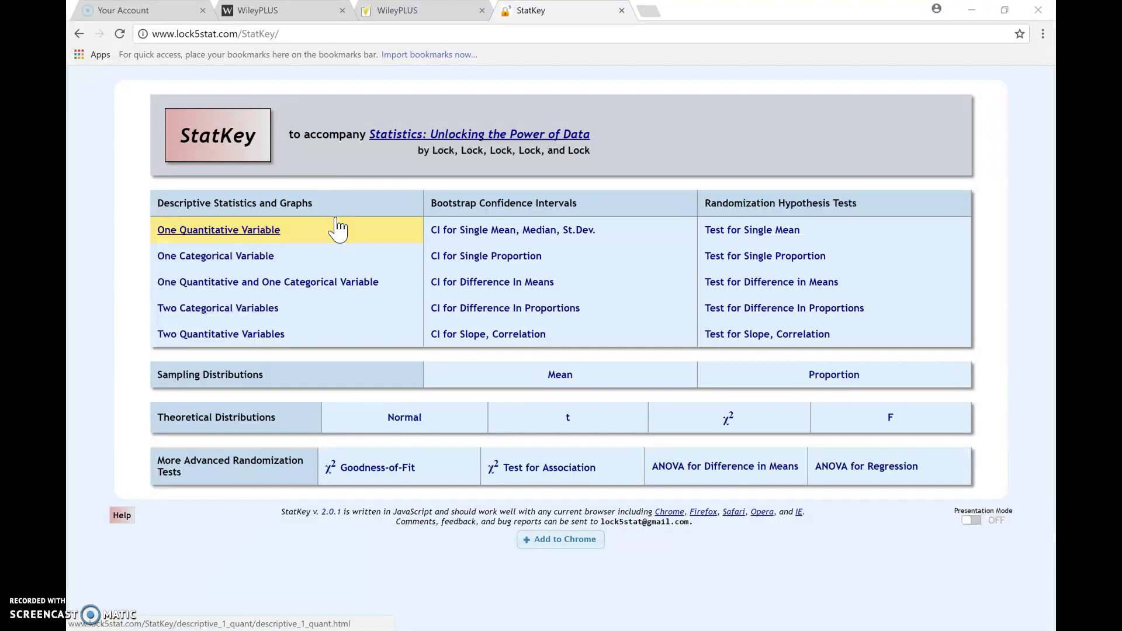
pyautogui.click(252, 261)
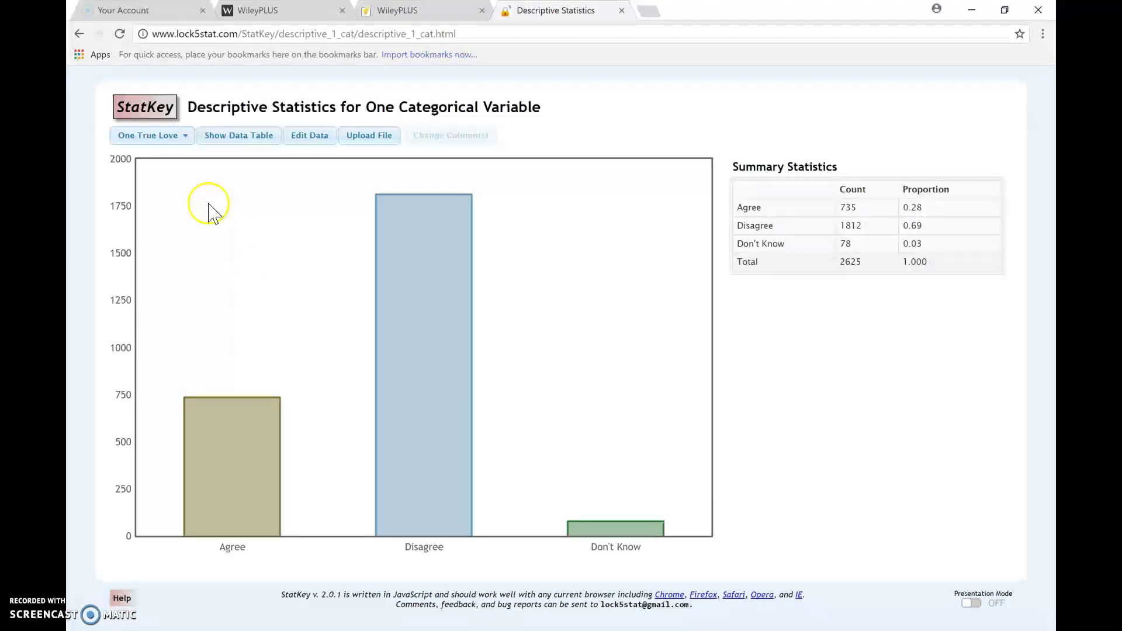
# Step: Open the sample dataset list and pick the Cell Phone Types dataset
pyautogui.click(140, 147)
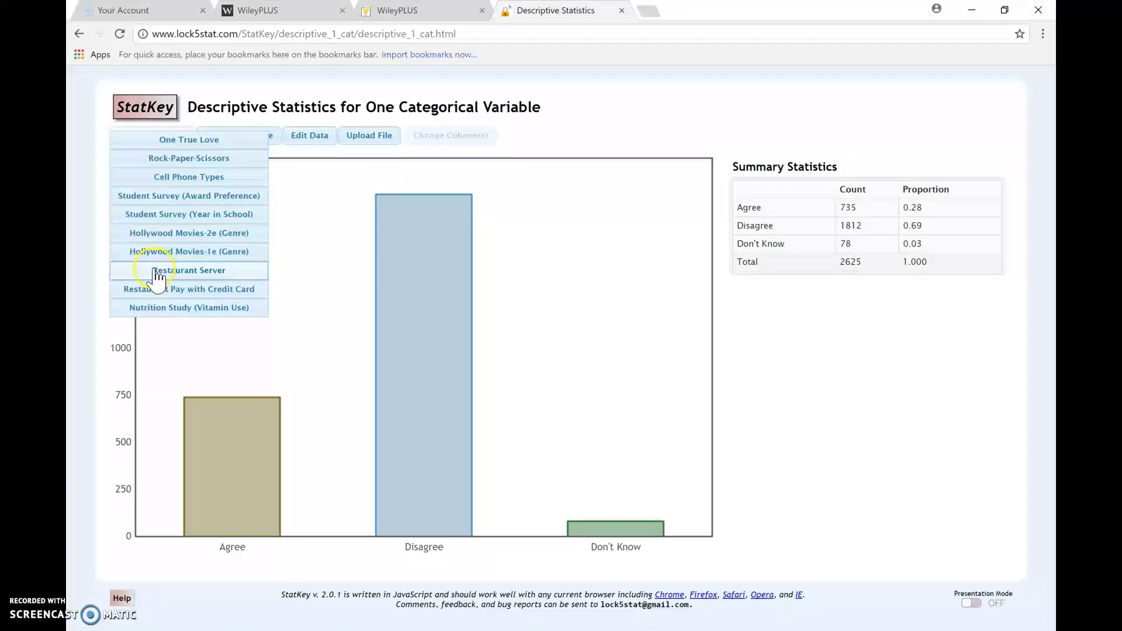
pyautogui.click(167, 140)
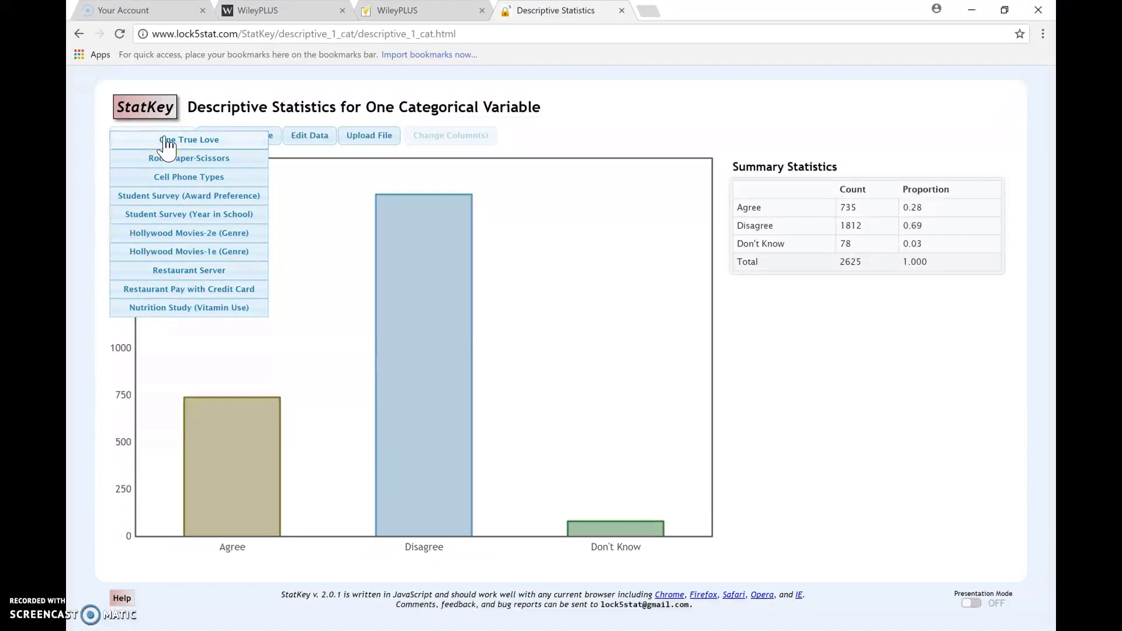
pyautogui.click(184, 181)
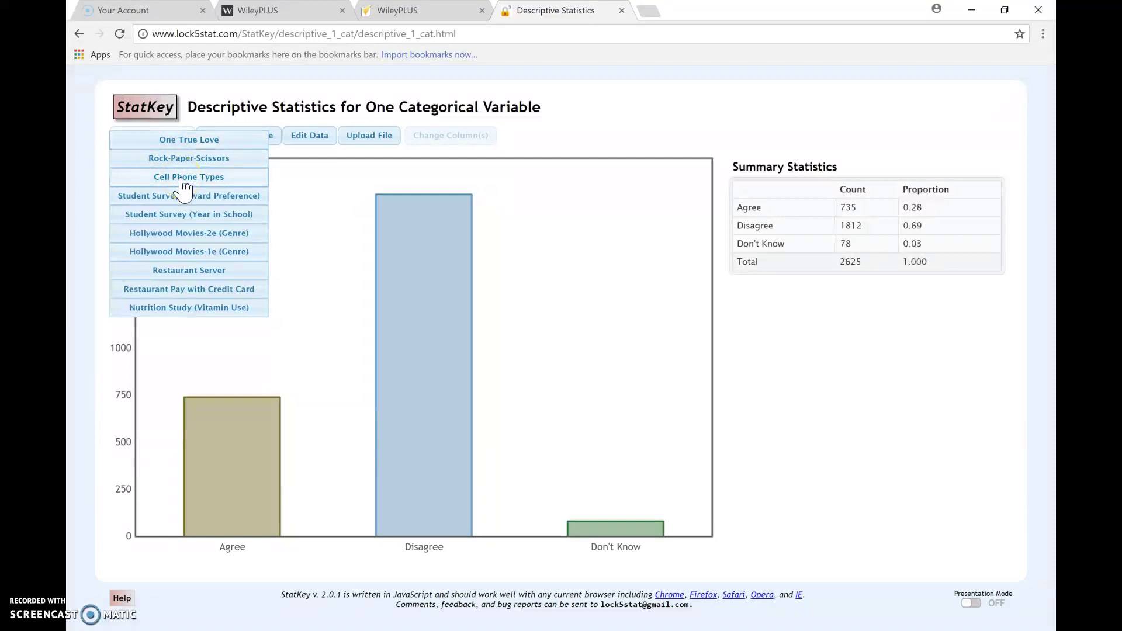
# Step: Load the Cell Phone Types dataset and look over its bar chart
pyautogui.click(182, 180)
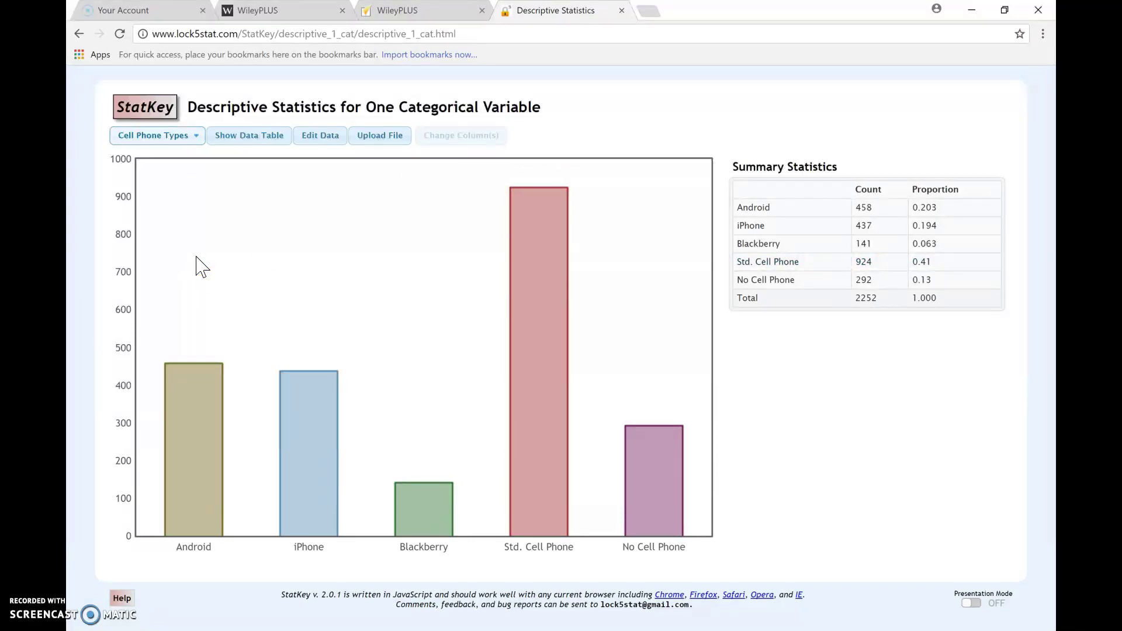
pyautogui.click(687, 519)
pyautogui.click(551, 250)
pyautogui.click(170, 371)
# Step: Review the Summary Statistics table and reopen the sample dataset list
pyautogui.click(768, 130)
pyautogui.click(811, 134)
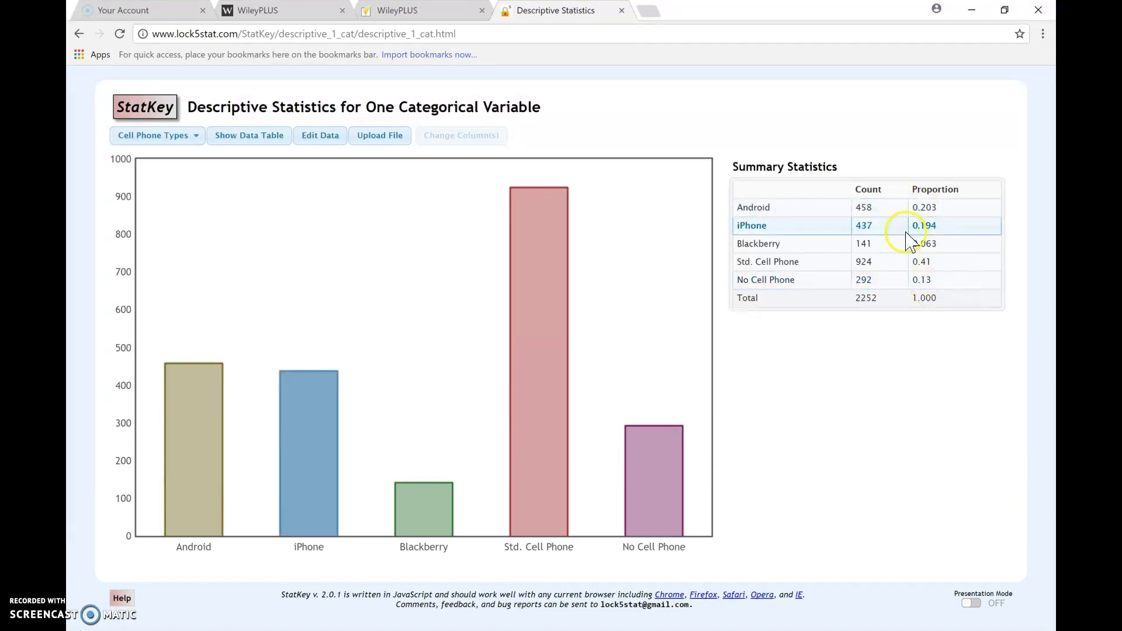
pyautogui.click(950, 206)
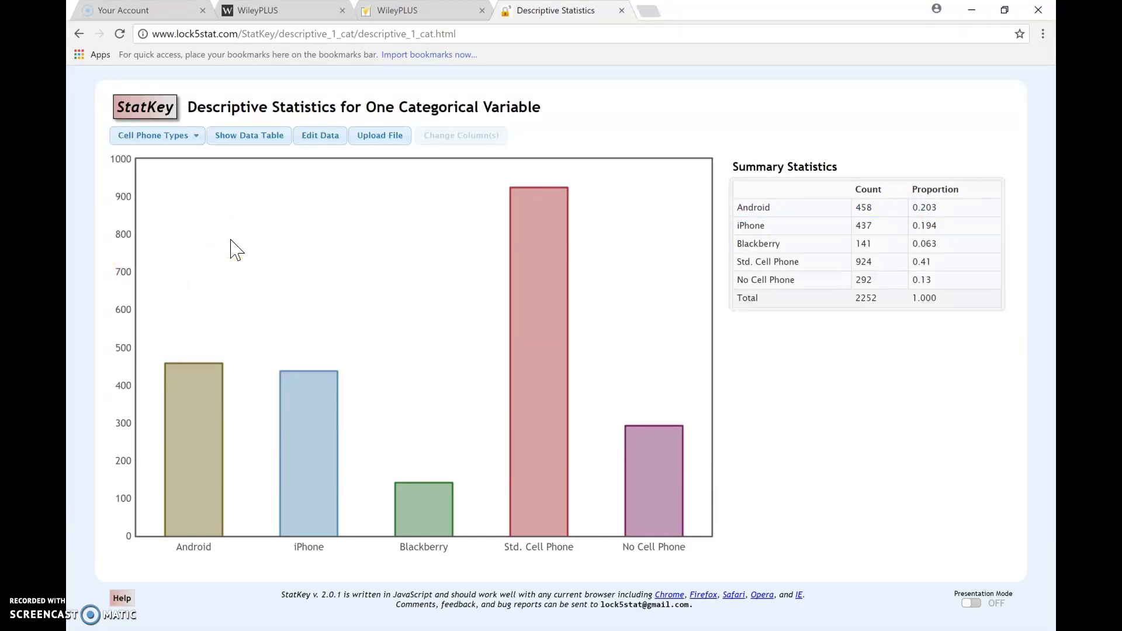
pyautogui.click(187, 138)
# Step: Open Edit Data for the Cell Phone Types counts and select all existing lines
pyautogui.click(314, 139)
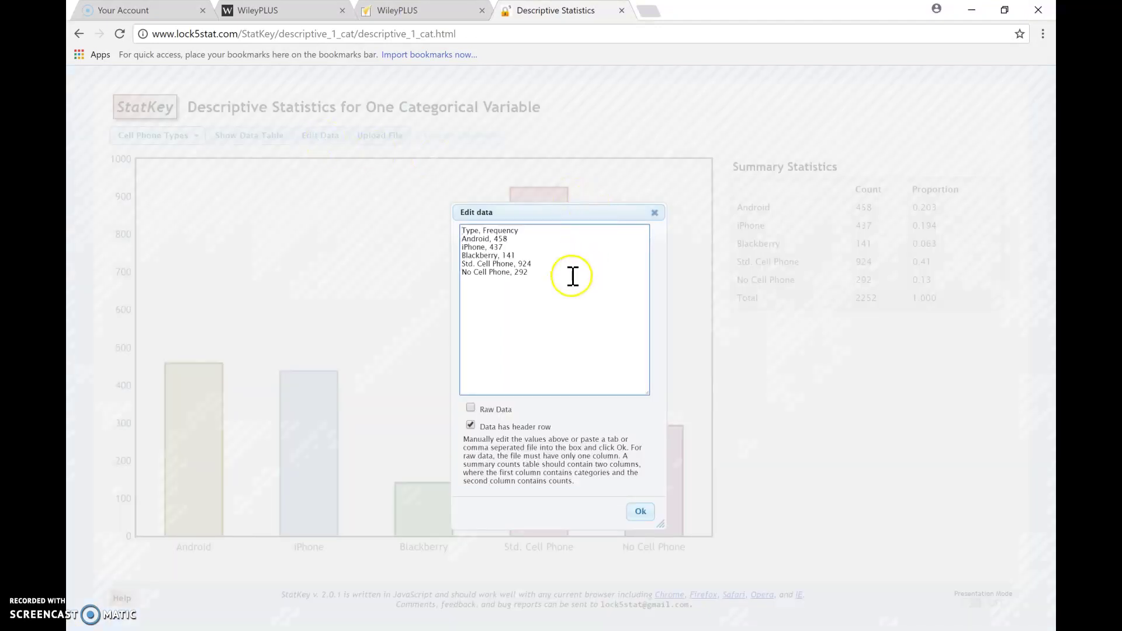
pyautogui.click(462, 230)
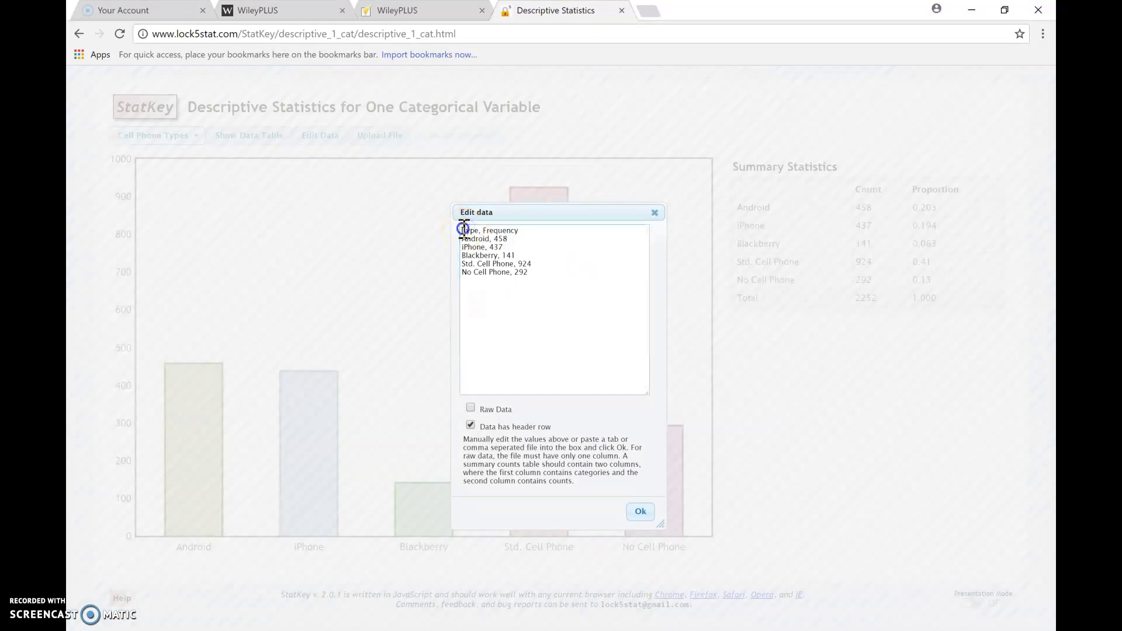
pyautogui.moveTo(462, 231); pyautogui.dragTo(478, 230)
pyautogui.click(482, 235)
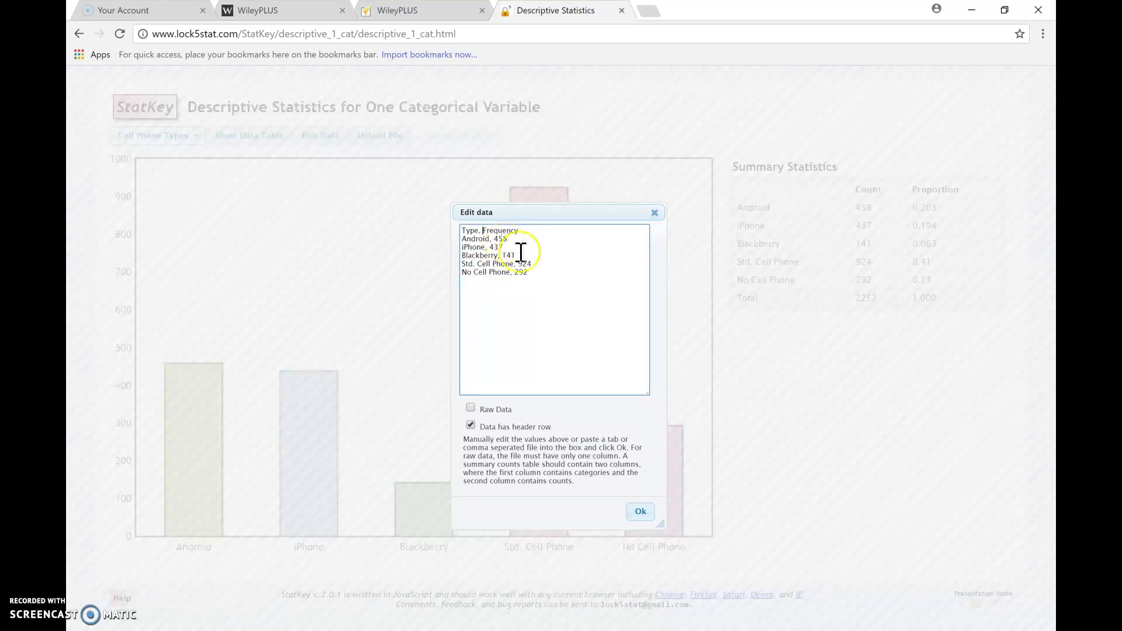
pyautogui.moveTo(545, 275); pyautogui.dragTo(455, 237)
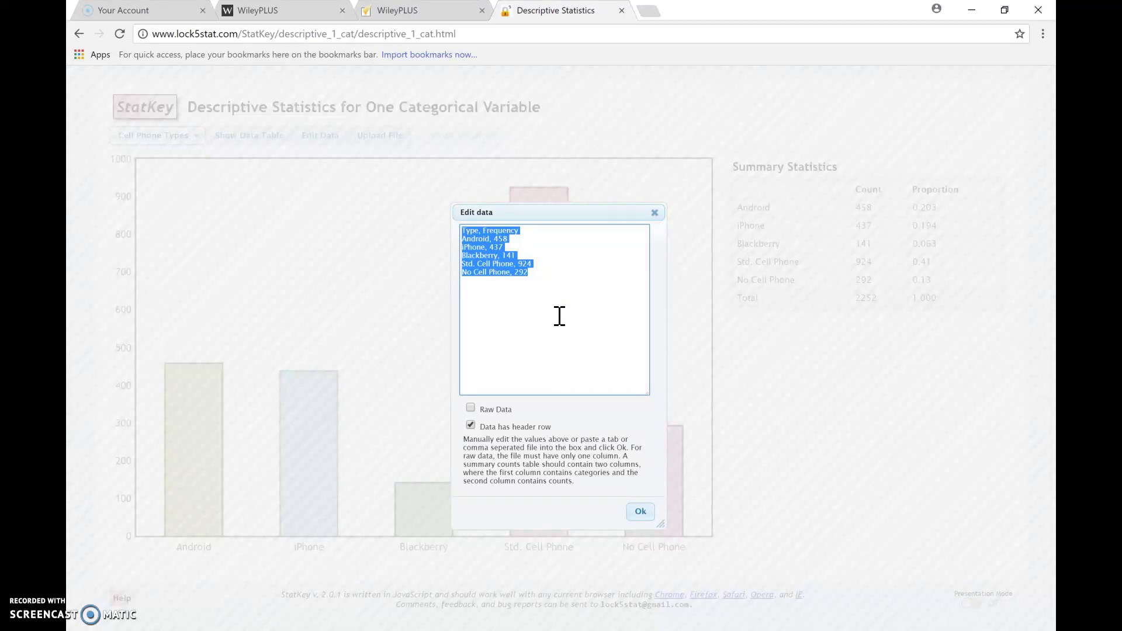
# Step: Enter a 'Starburst, Count' header with rows Red 13, Yellow 5, Orange 12, Pink 20
pyautogui.write('Sta')
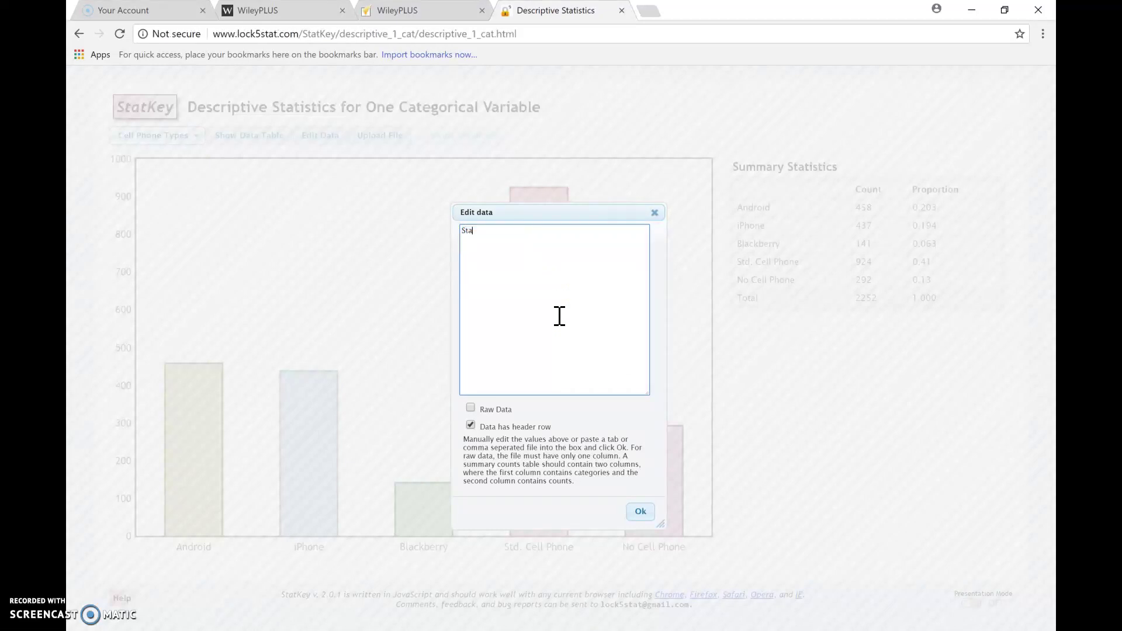
pyautogui.write('rbu')
pyautogui.write('rst')
pyautogui.write(', Count')
pyautogui.write('Red, ')
pyautogui.write('13')
pyautogui.press('Return')
pyautogui.write('Yel')
pyautogui.write('low, ')
pyautogui.write('5 ')
pyautogui.write('Orange')
pyautogui.write(', 12 ')
pyautogui.write('Pink')
pyautogui.write(', 20')
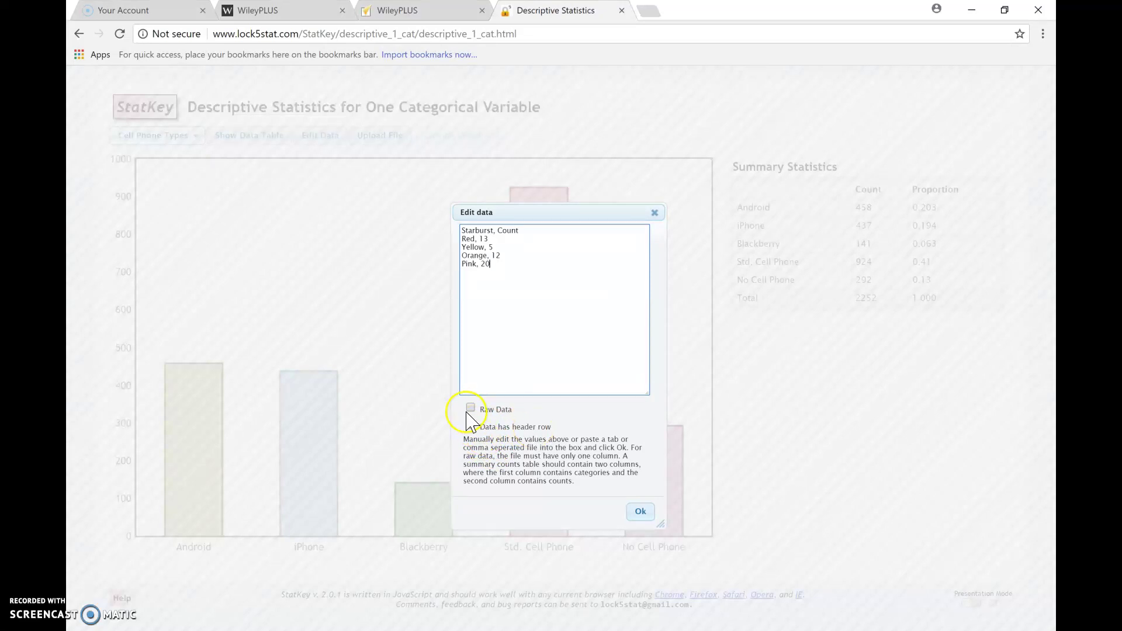
pyautogui.click(524, 425)
# Step: Confirm the Edit data dialog with Ok to chart the Starburst counts
pyautogui.click(639, 512)
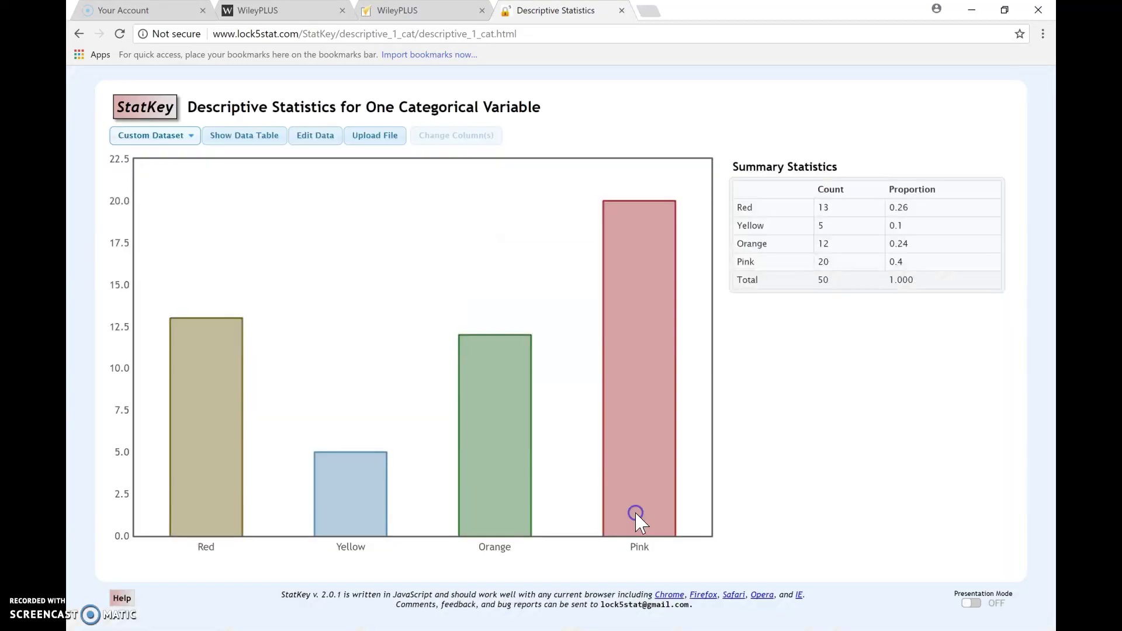
# Step: Return to the StatKey main page and open One Quantitative Variable
pyautogui.click(146, 112)
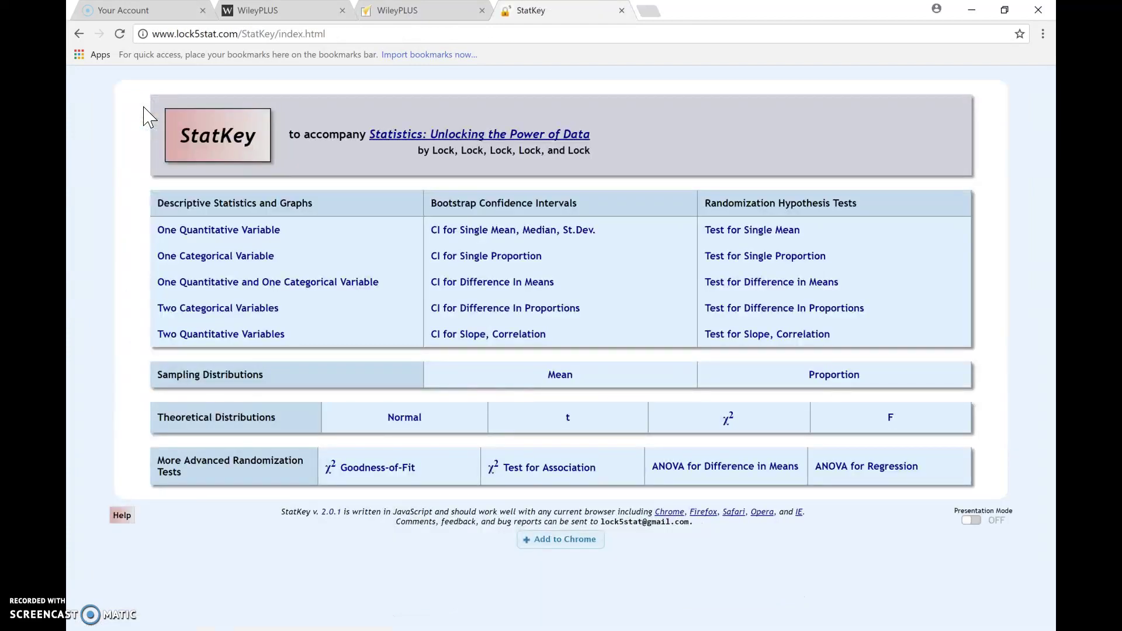
pyautogui.click(177, 263)
pyautogui.click(200, 238)
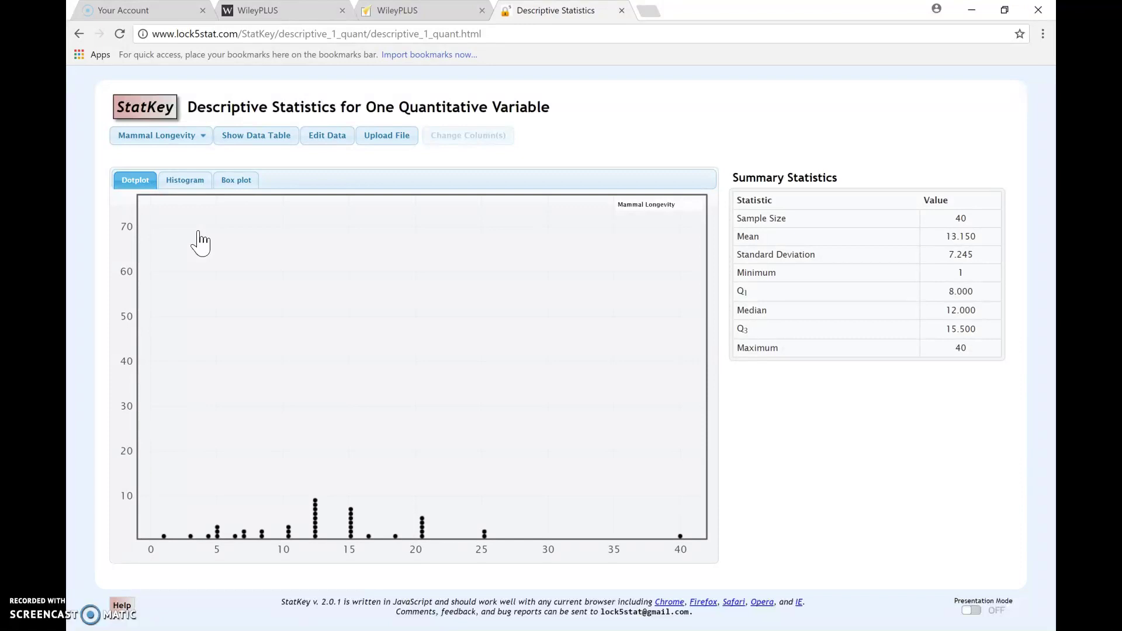
# Step: Load the Hot Dogs-2e sample dataset from the dataset list
pyautogui.click(197, 138)
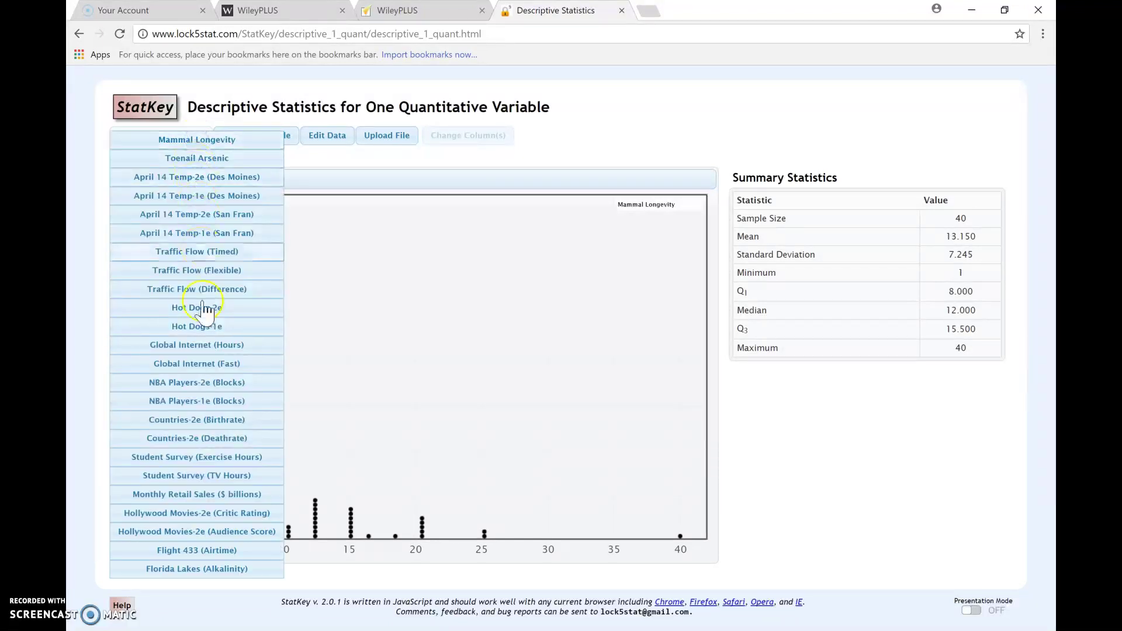
pyautogui.click(228, 155)
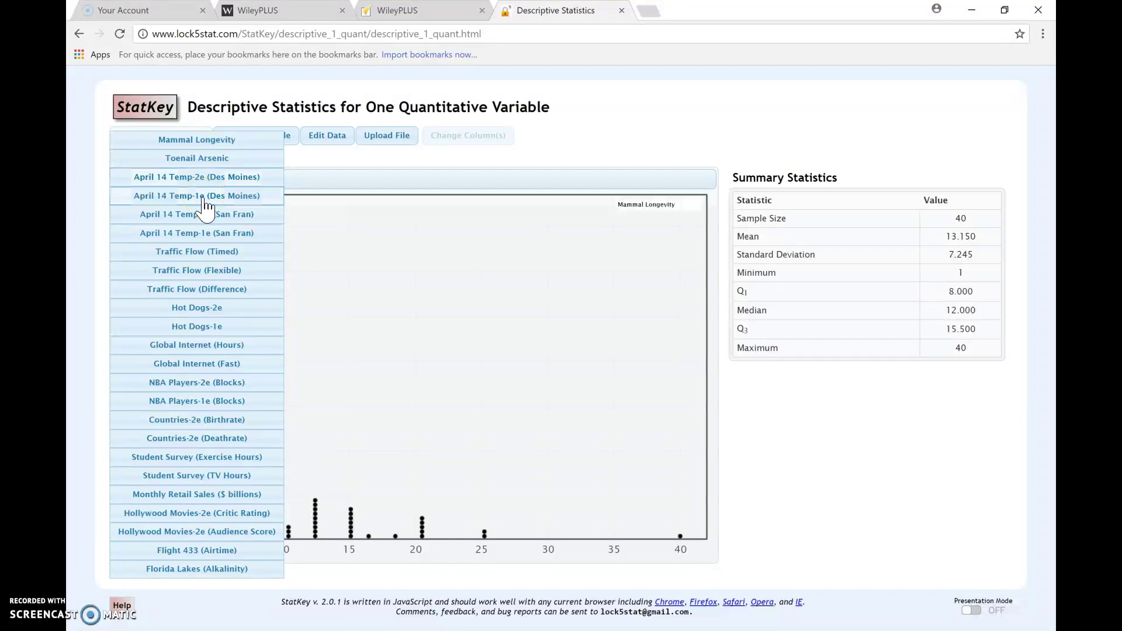
pyautogui.click(235, 219)
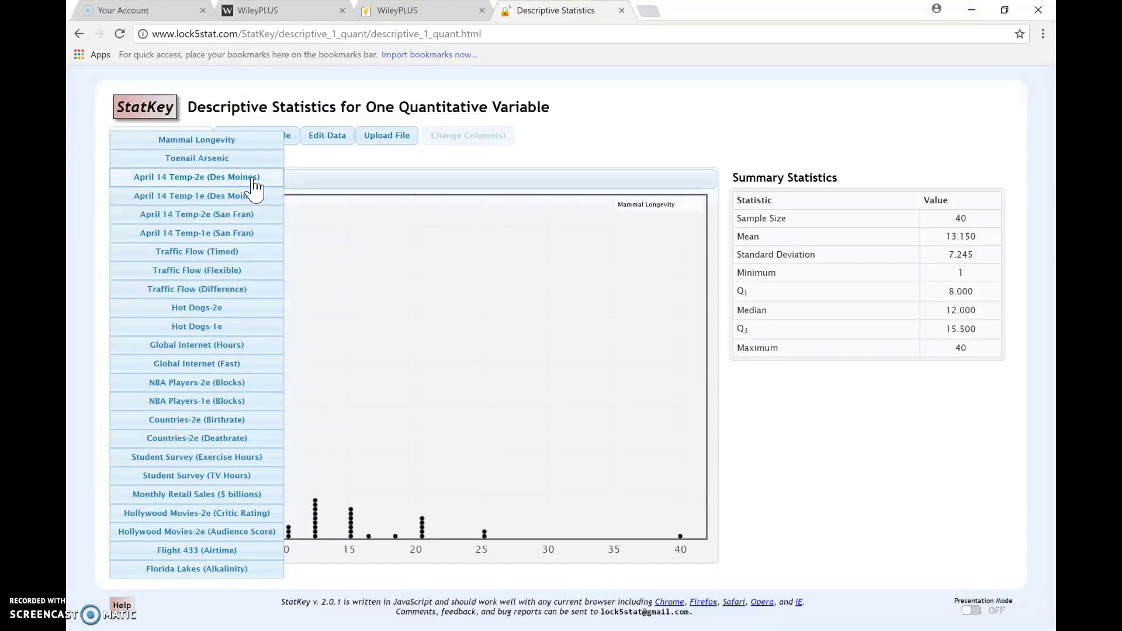
pyautogui.click(219, 308)
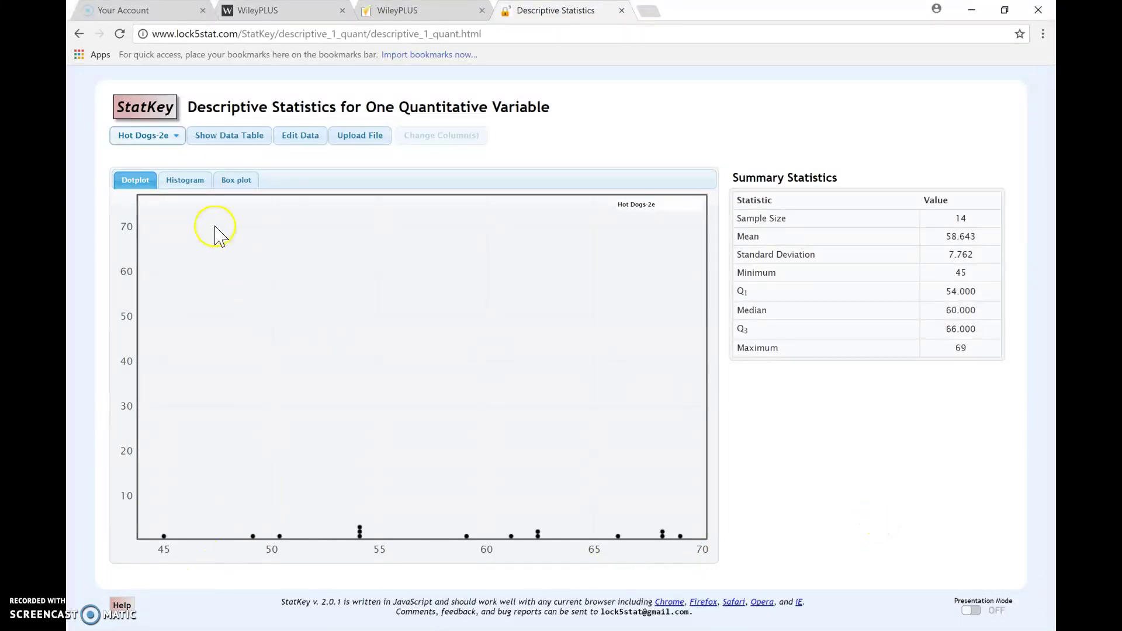
# Step: Compare the Hot Dogs-2e histogram, box plot and dotplot views, finishing on the box plot
pyautogui.click(186, 187)
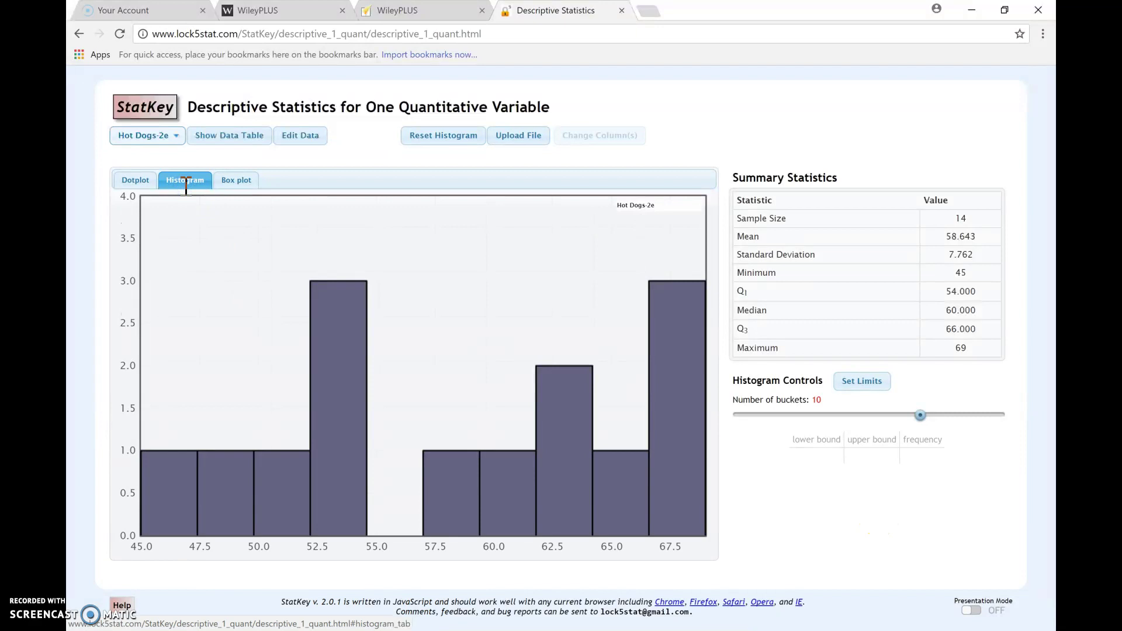
pyautogui.click(242, 186)
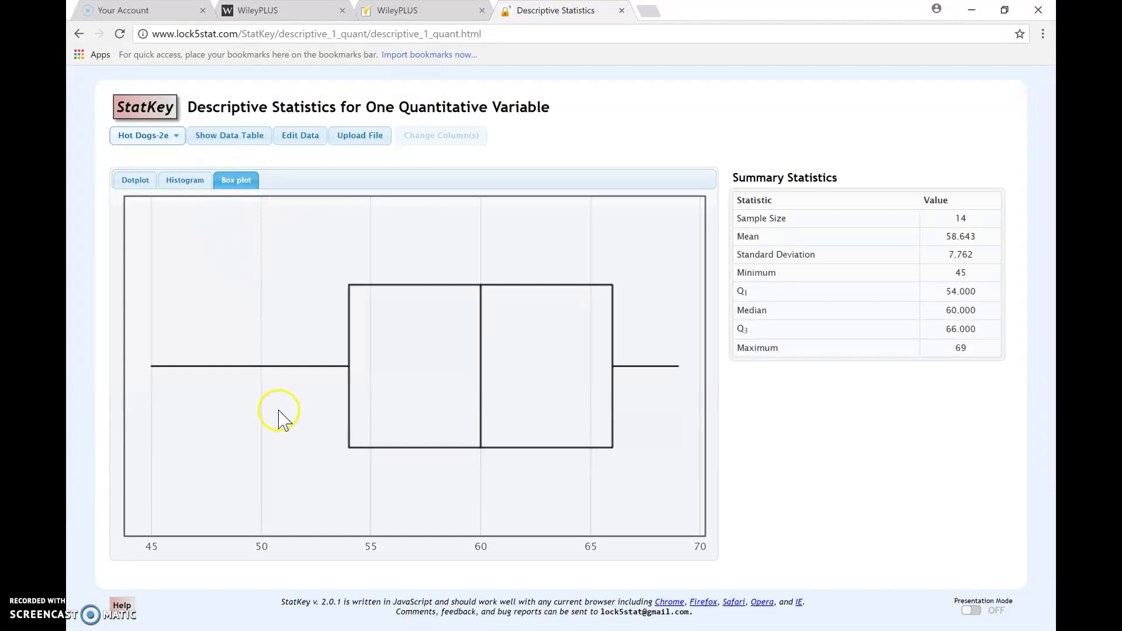
pyautogui.click(135, 175)
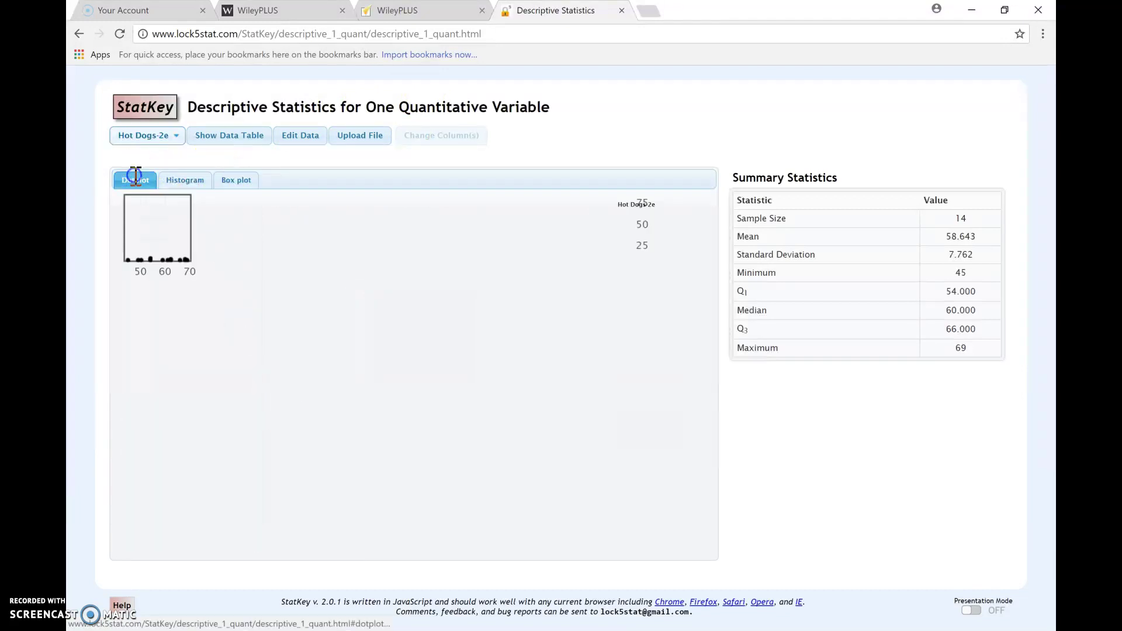
pyautogui.click(181, 182)
pyautogui.click(226, 178)
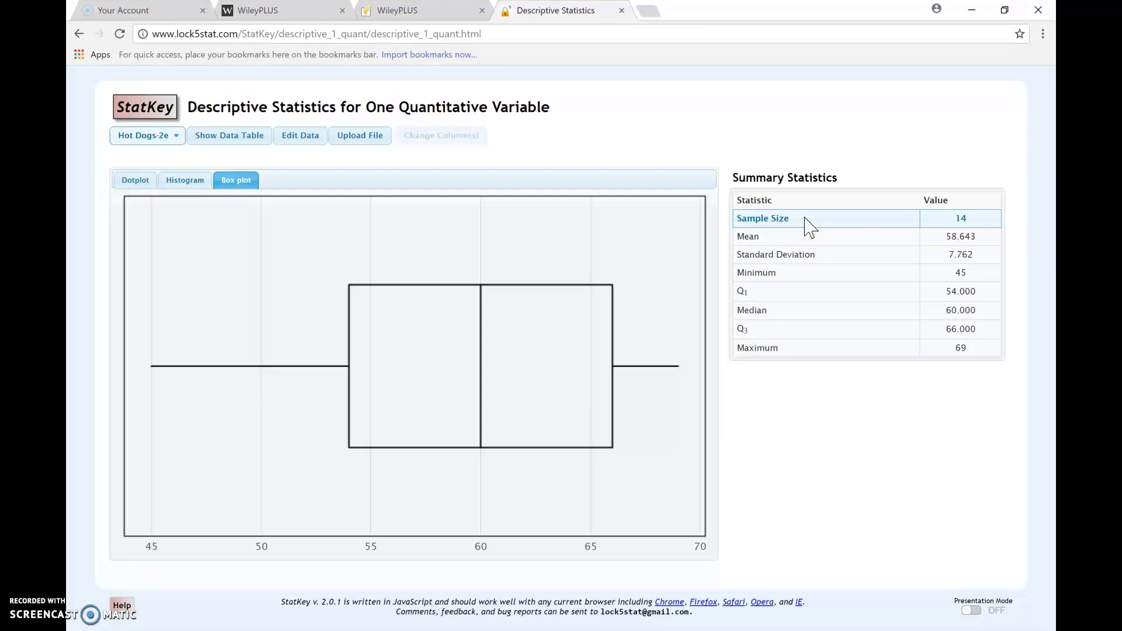
pyautogui.click(809, 237)
pyautogui.click(821, 255)
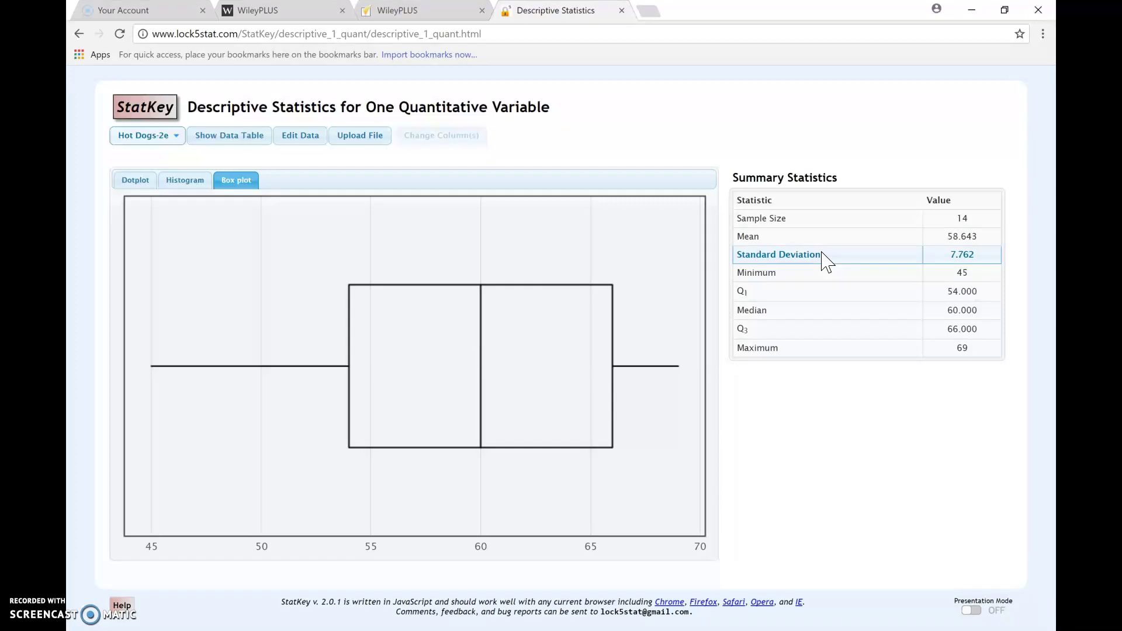
pyautogui.click(811, 234)
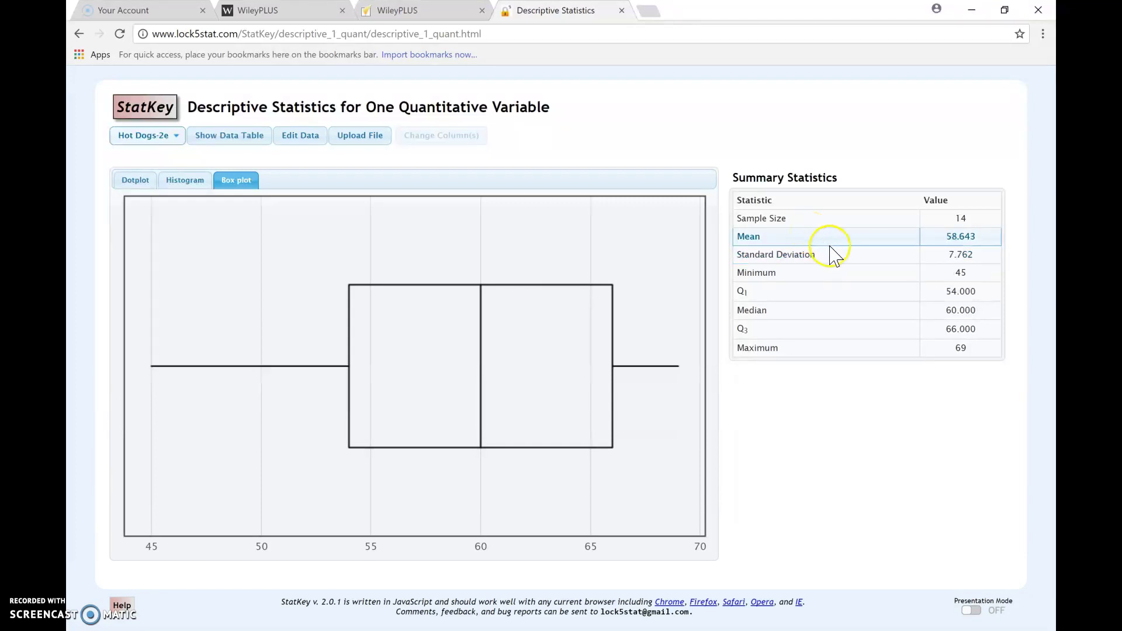
pyautogui.click(835, 256)
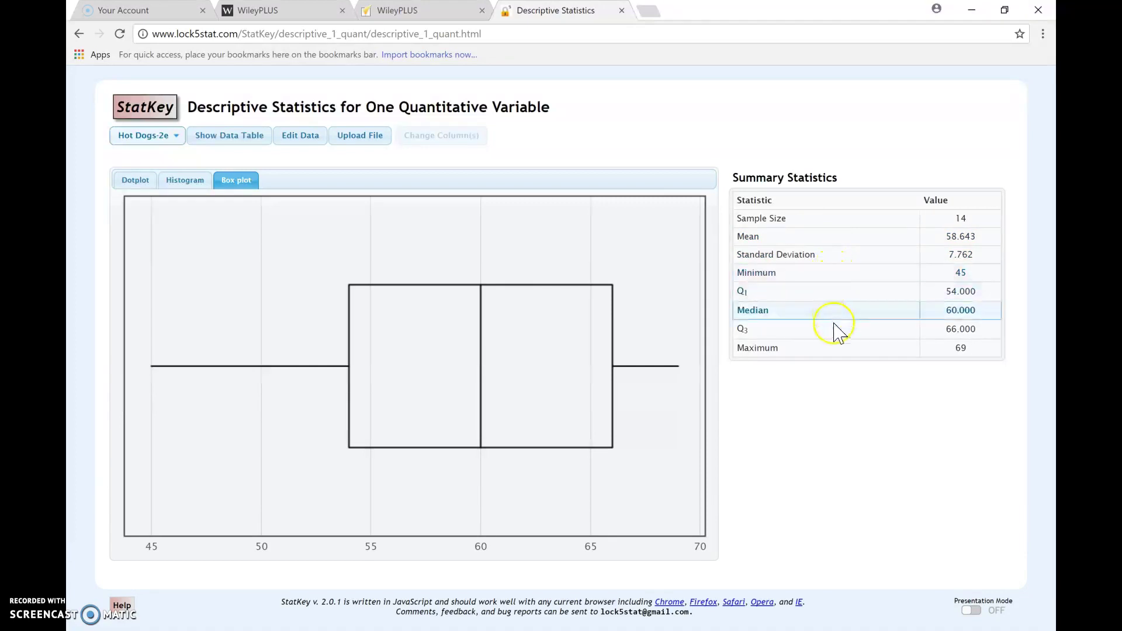
pyautogui.click(829, 367)
pyautogui.click(835, 274)
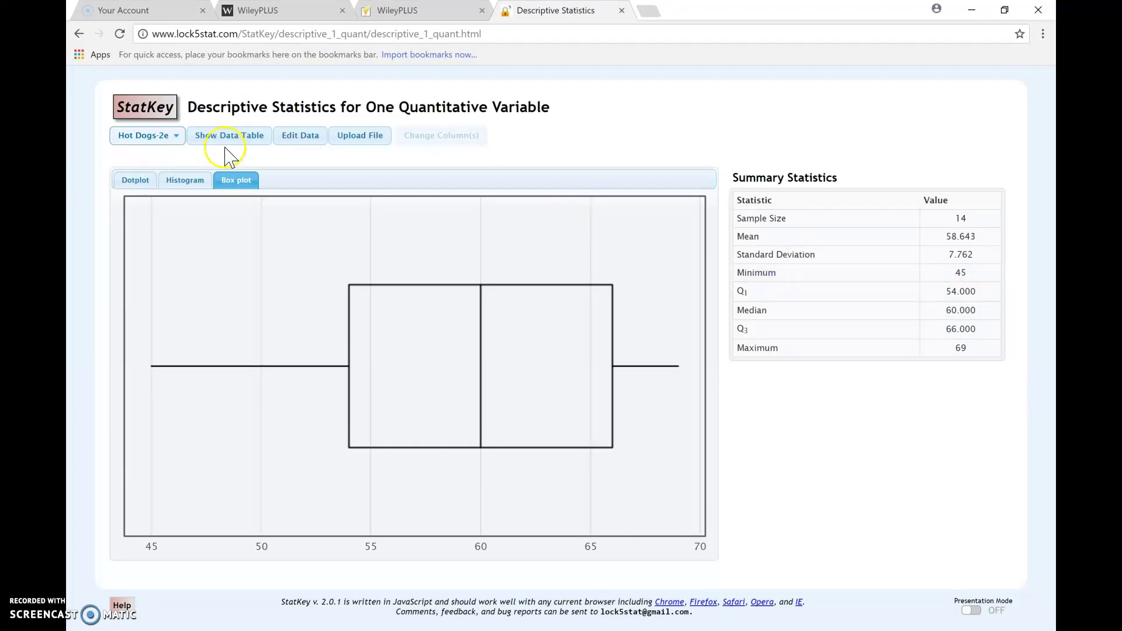
pyautogui.click(161, 134)
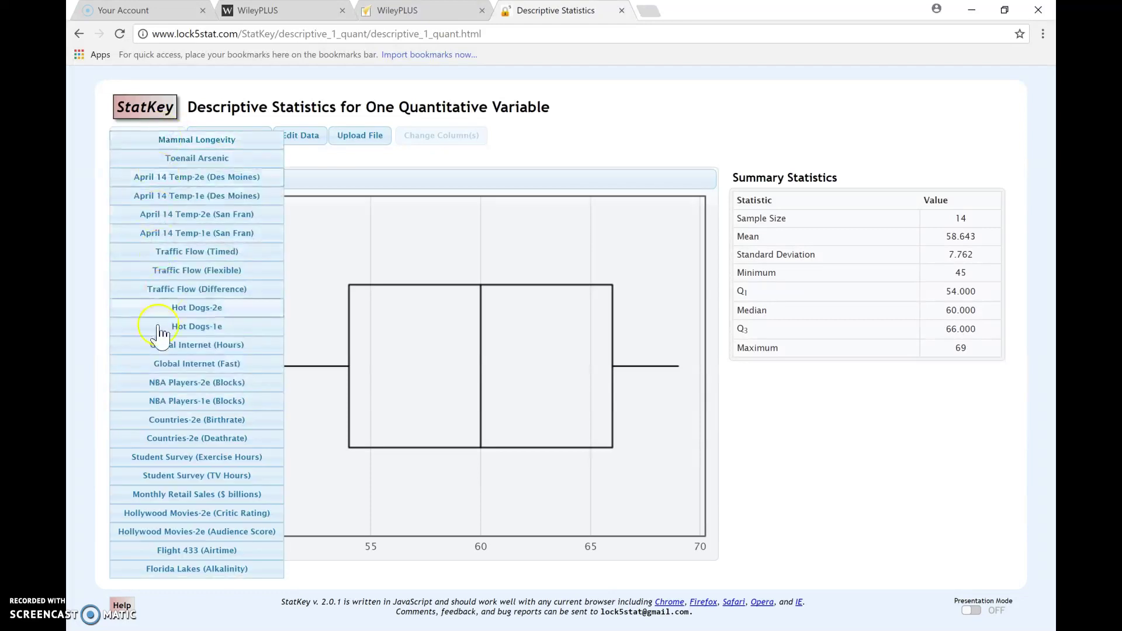
pyautogui.click(610, 132)
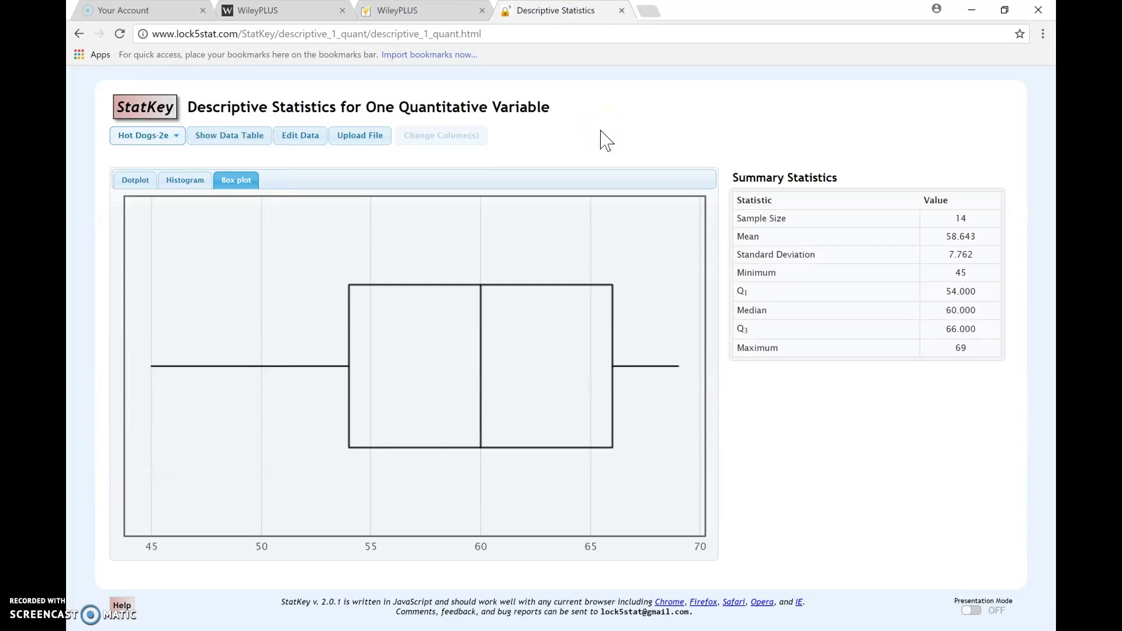
pyautogui.click(335, 180)
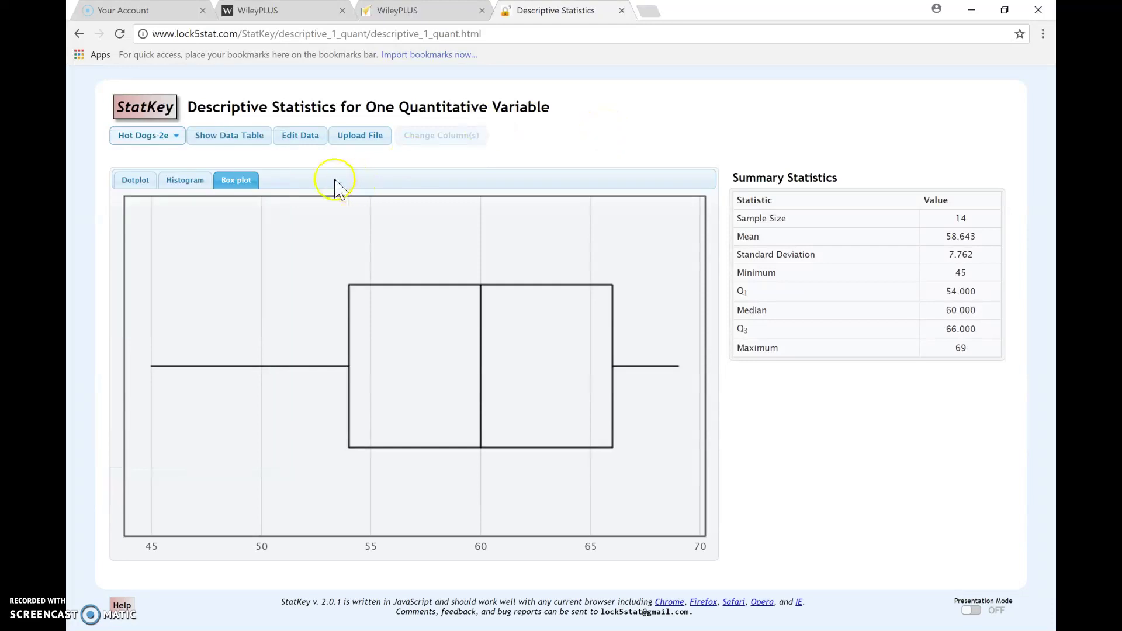
# Step: Open the Edit data dialog for Hot Dogs-2e and select parts of the Year, HotDogs header
pyautogui.click(306, 135)
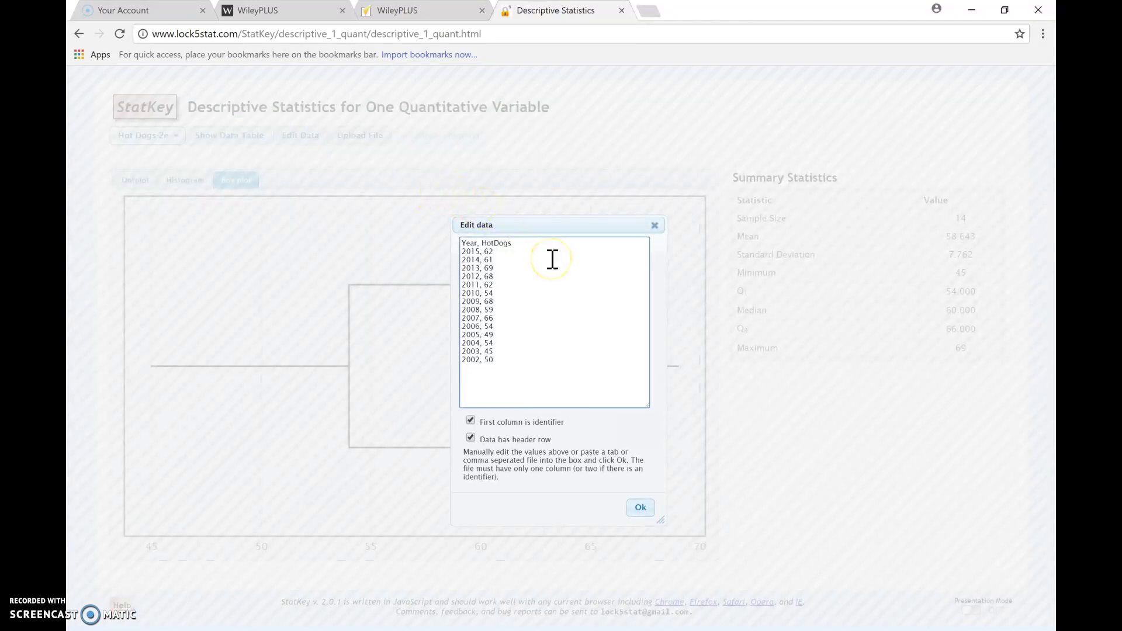
pyautogui.moveTo(514, 244); pyautogui.dragTo(457, 236)
pyautogui.click(541, 284)
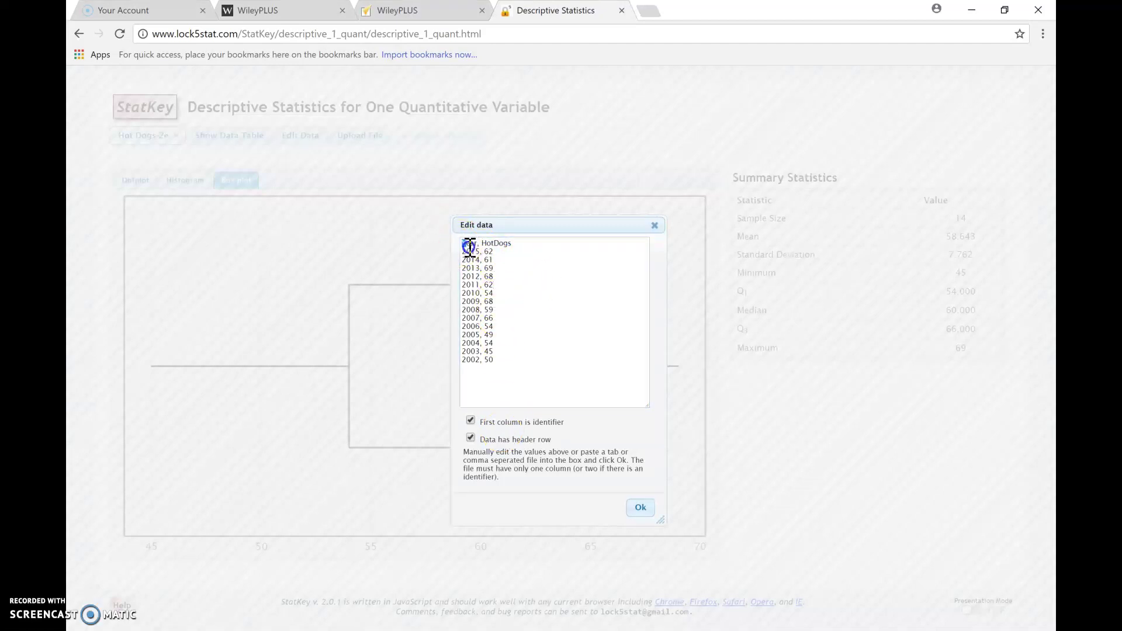
pyautogui.moveTo(462, 244); pyautogui.dragTo(513, 243)
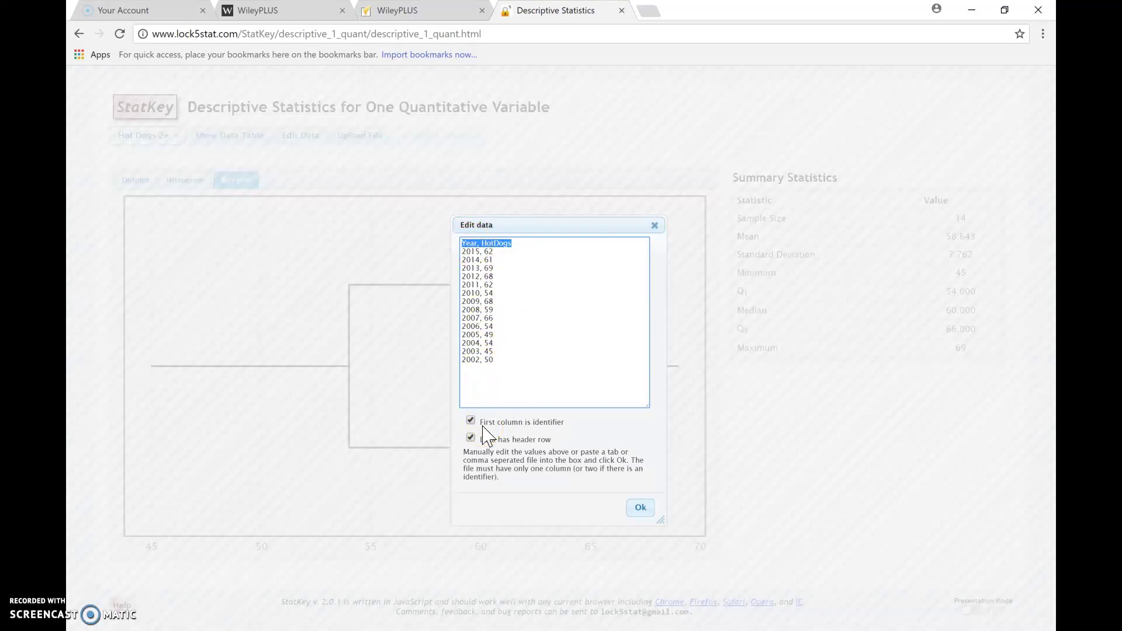
pyautogui.click(541, 318)
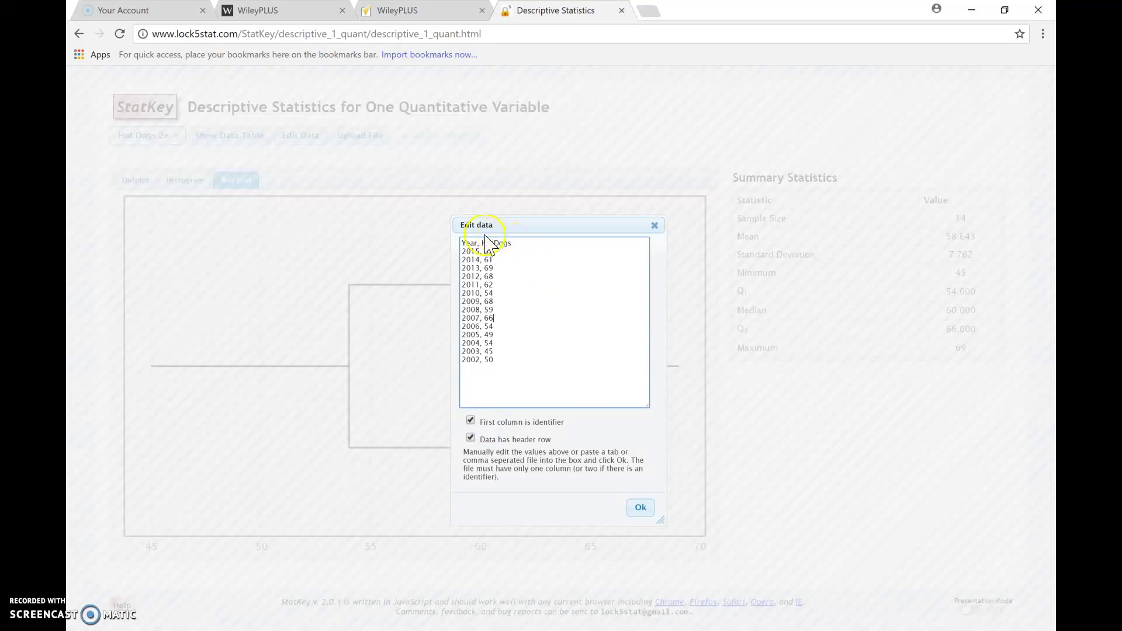
# Step: Delete the Year header label and the years 2012, 2010 and 2008 from their lines
pyautogui.moveTo(482, 243); pyautogui.dragTo(451, 288)
pyautogui.press('BackSpace')
pyautogui.press('BackSpace')
pyautogui.press('BackSpace')
pyautogui.press('BackSpace')
pyautogui.press('BackSpace')
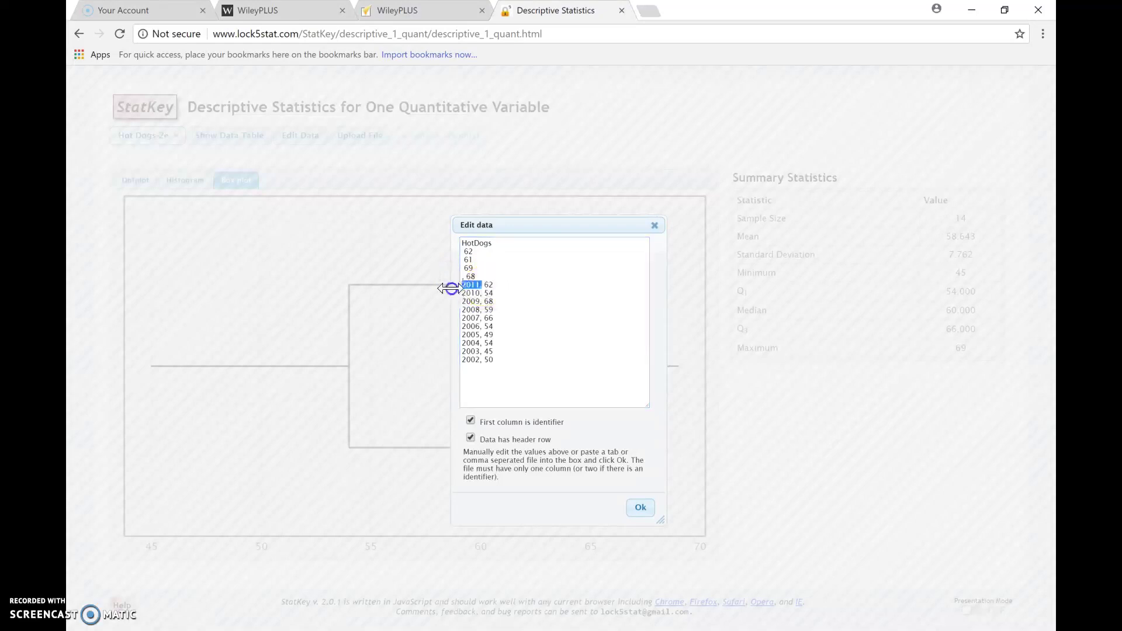
pyautogui.press('BackSpace')
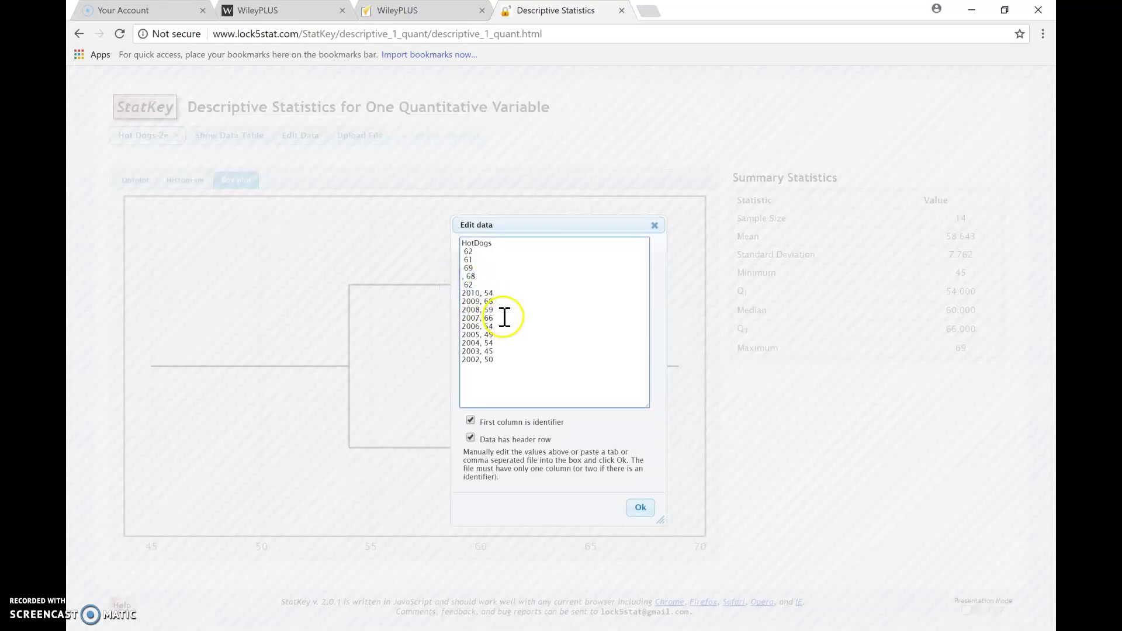
pyautogui.moveTo(483, 294); pyautogui.dragTo(462, 301)
pyautogui.press('BackSpace')
pyautogui.press('BackSpace')
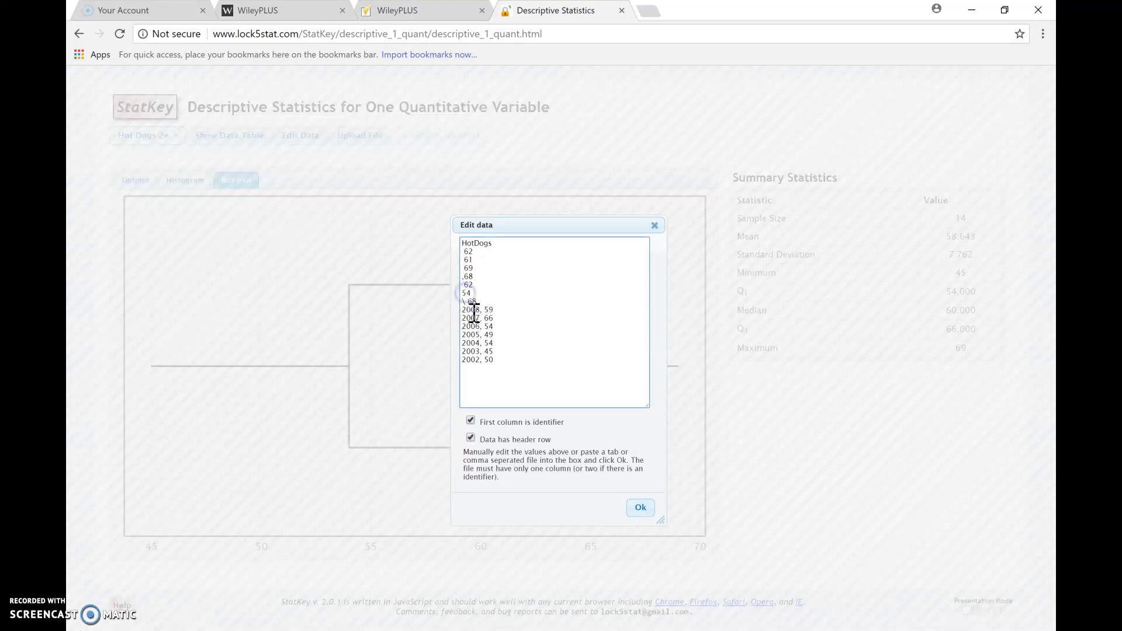
pyautogui.press('Delete')
pyautogui.click(483, 312)
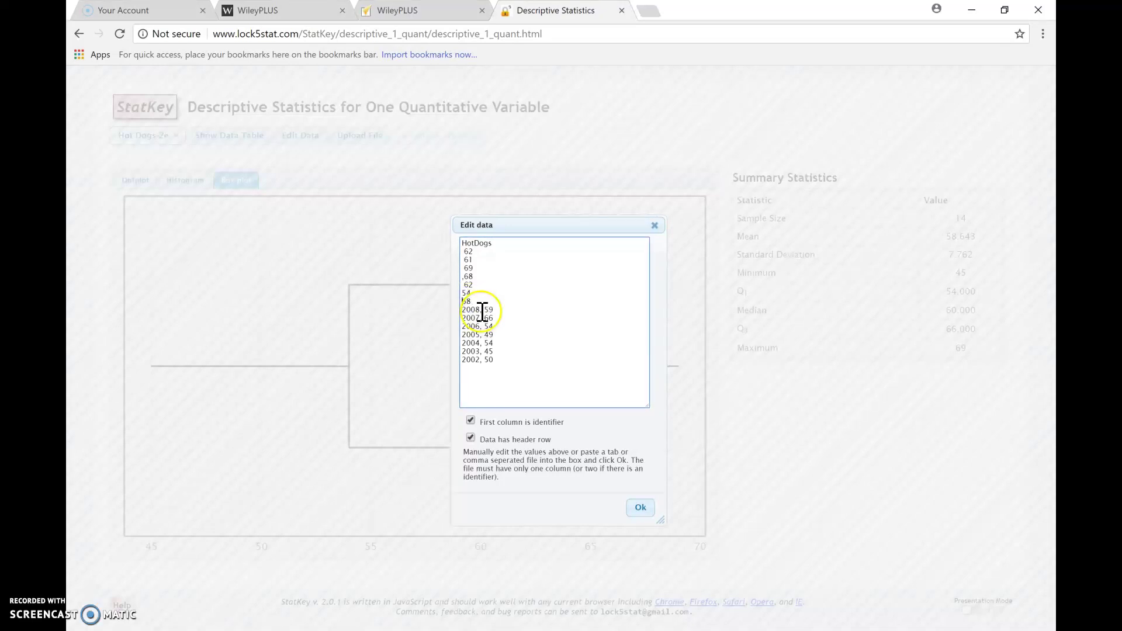
pyautogui.moveTo(483, 312)
pyautogui.mouseDown()
pyautogui.moveTo(460, 317)
pyautogui.moveTo(483, 328)
pyautogui.mouseUp()
pyautogui.press('BackSpace')
pyautogui.press('BackSpace')
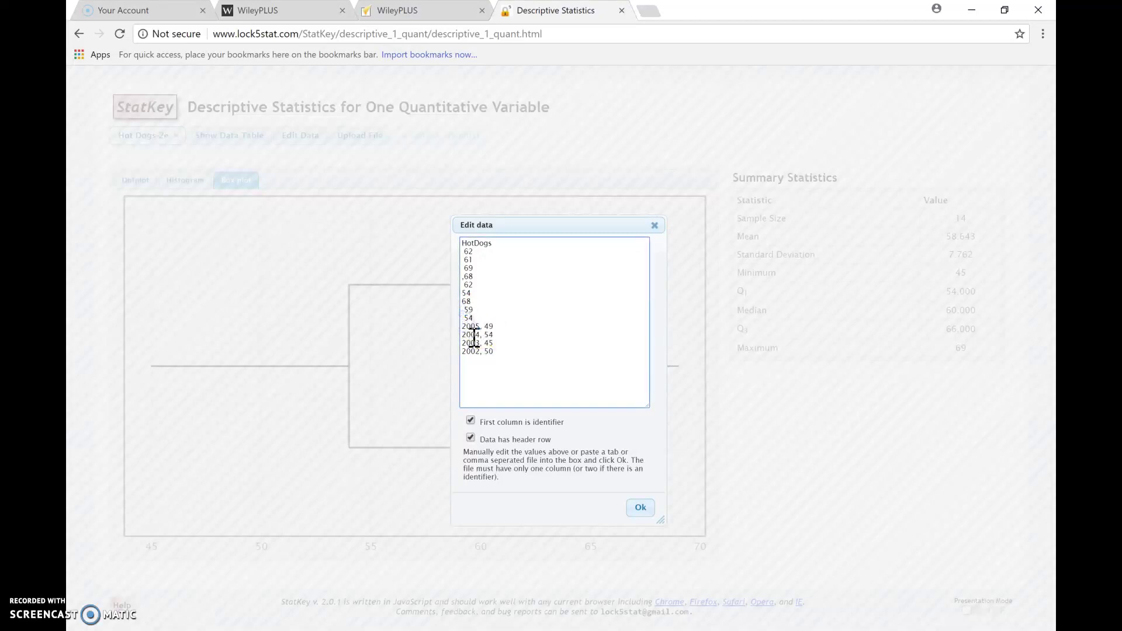
# Step: Undo an accidental deletion, then remove years 2006, 2005, 2003 and the stray comma before 68
pyautogui.hotkey('ctrl', 'z')
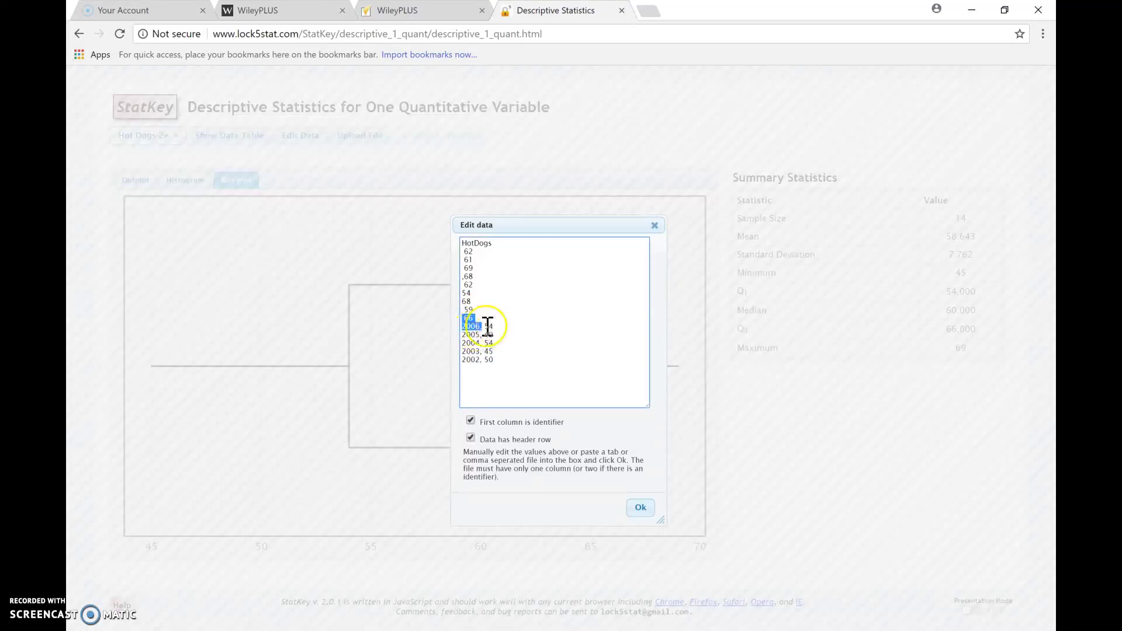
pyautogui.click(487, 326)
pyautogui.moveTo(484, 326); pyautogui.dragTo(457, 325)
pyautogui.press('BackSpace')
pyautogui.moveTo(482, 336); pyautogui.dragTo(459, 358)
pyautogui.press('BackSpace')
pyautogui.press('BackSpace')
pyautogui.press('BackSpace')
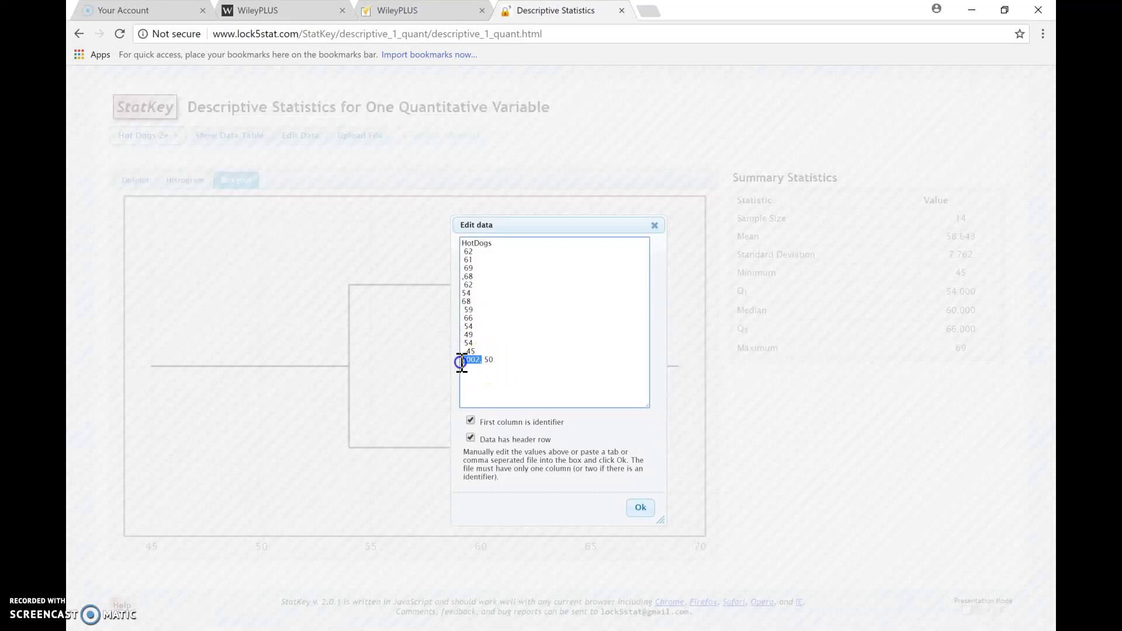
pyautogui.press('BackSpace')
pyautogui.click(467, 264)
pyautogui.moveTo(467, 272); pyautogui.dragTo(461, 276)
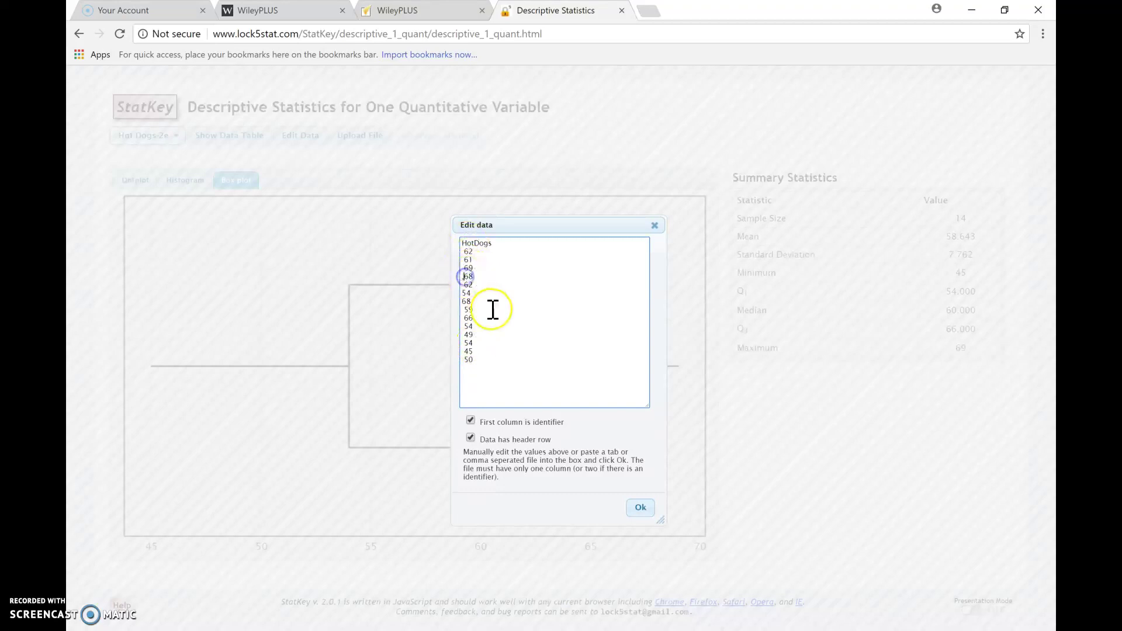
pyautogui.press('BackSpace')
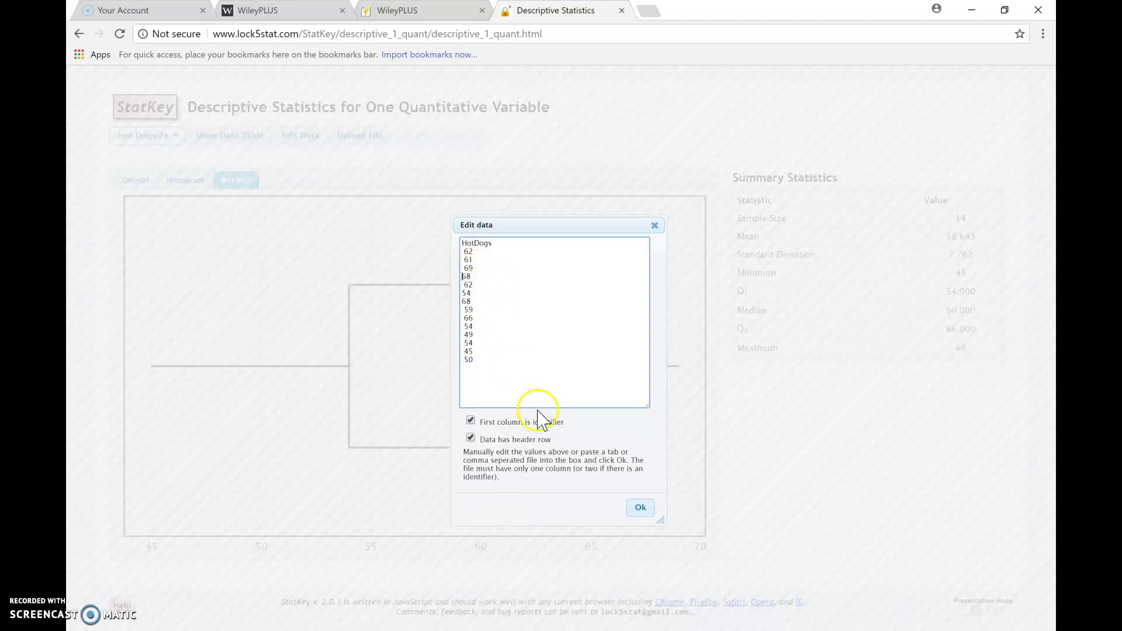
# Step: Turn off the identifier column and header row, delete the HotDogs header, and apply the values
pyautogui.click(471, 421)
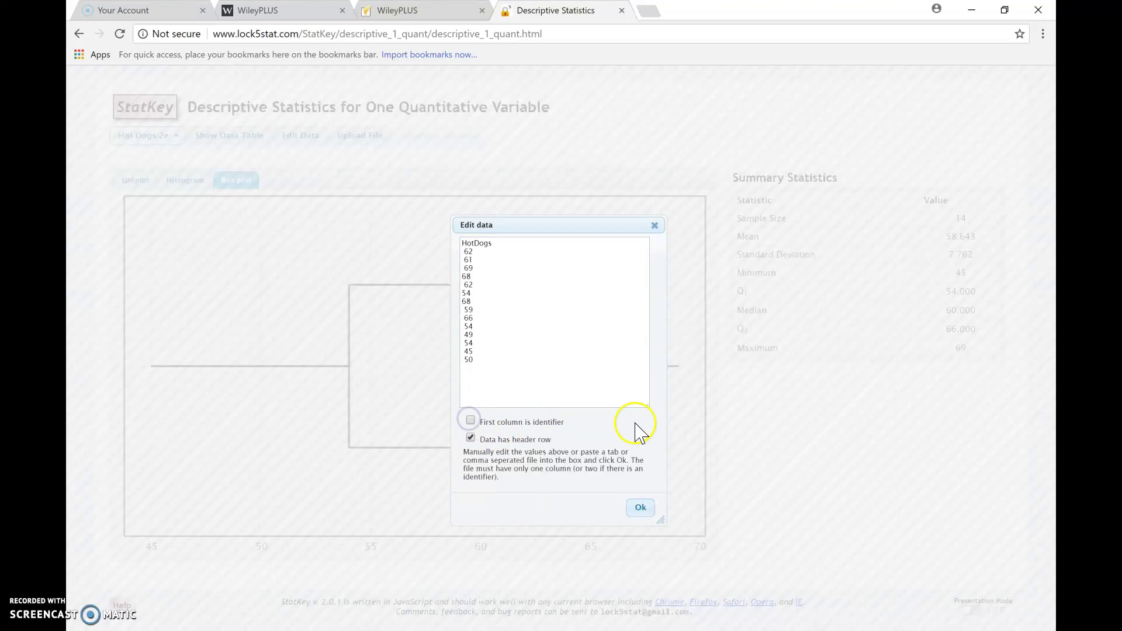
pyautogui.moveTo(497, 246); pyautogui.dragTo(431, 239)
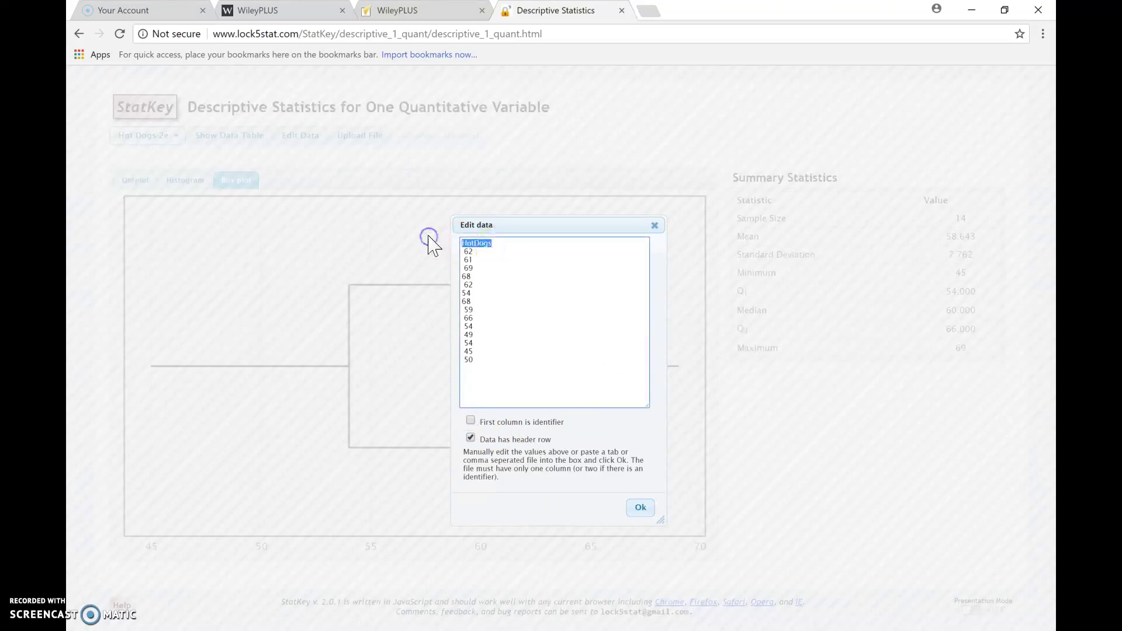
pyautogui.press('BackSpace')
pyautogui.press('Delete')
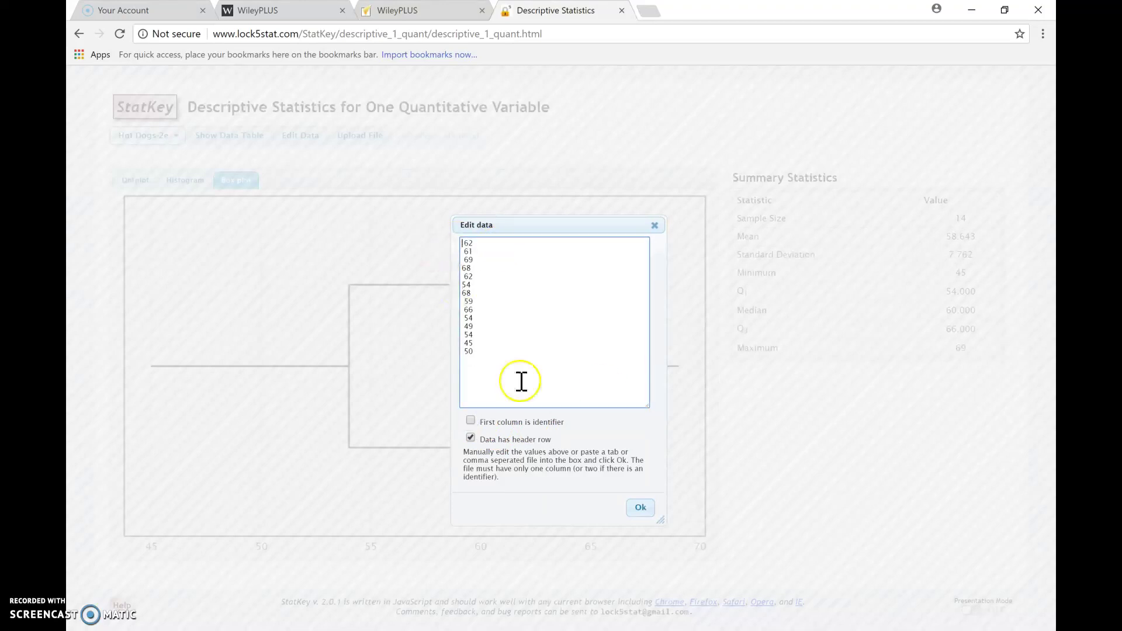
pyautogui.click(471, 438)
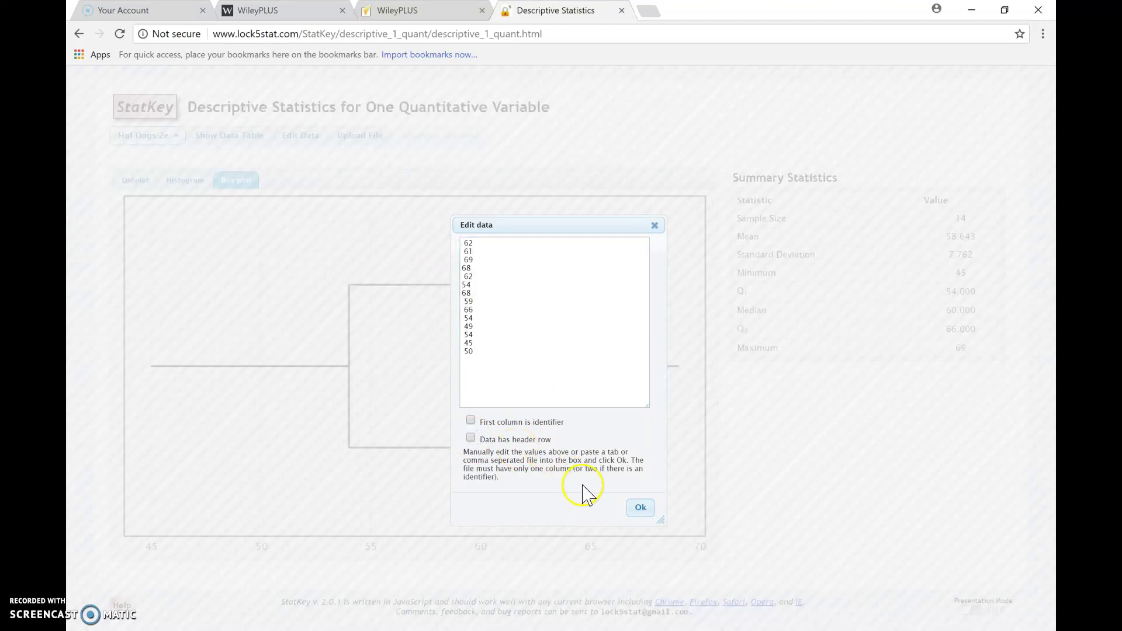
pyautogui.click(639, 509)
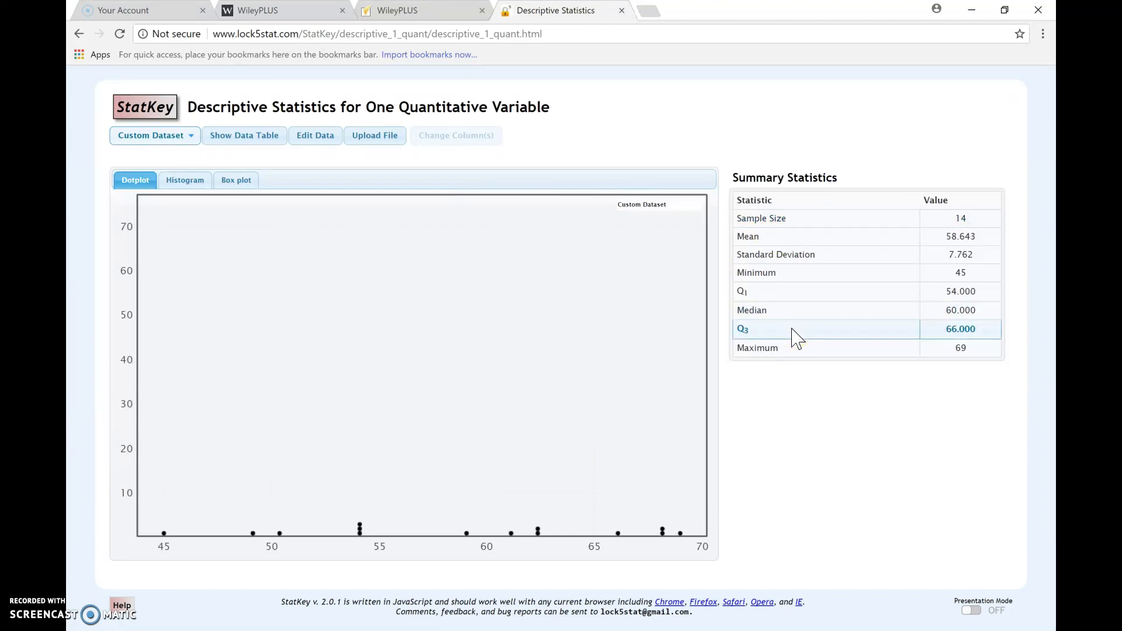
pyautogui.click(307, 141)
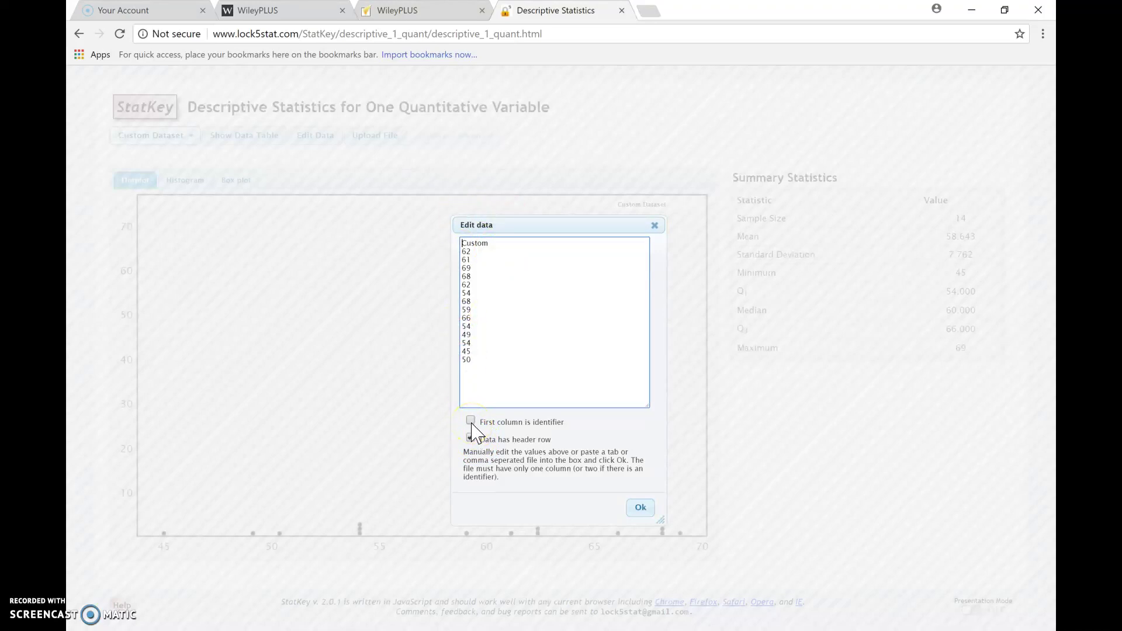
pyautogui.click(471, 420)
pyautogui.click(471, 438)
pyautogui.click(641, 509)
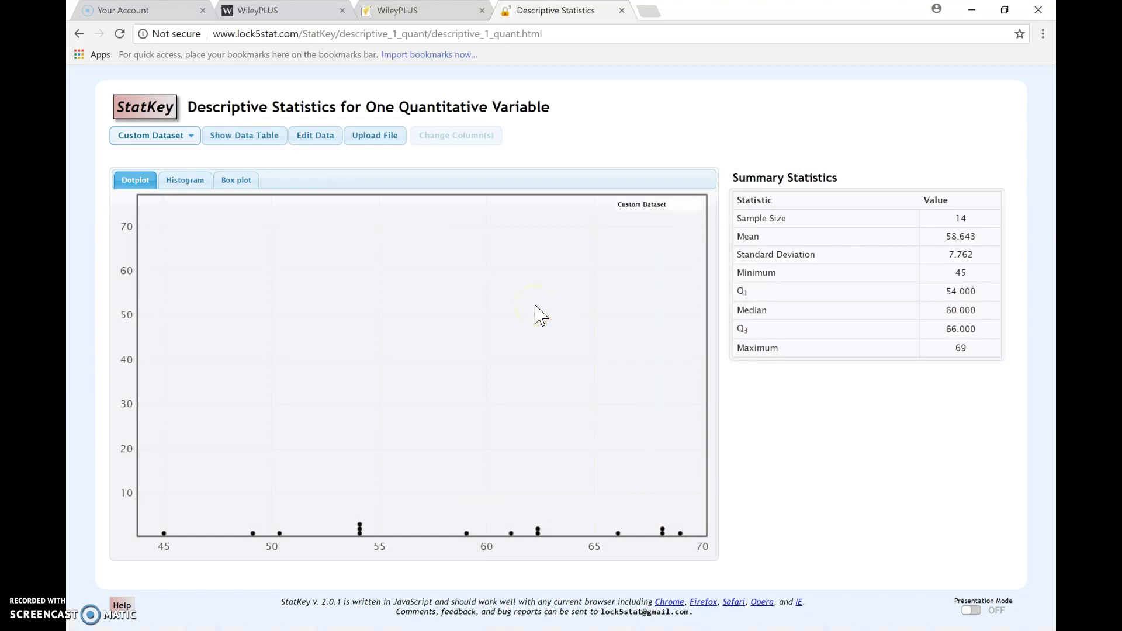
pyautogui.click(612, 242)
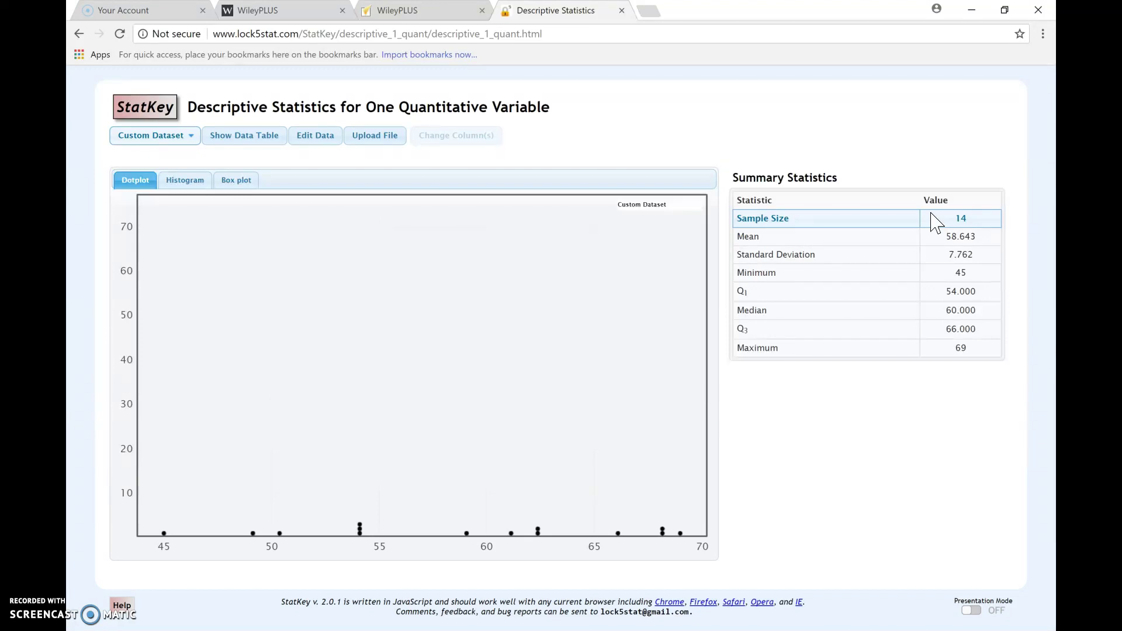
pyautogui.click(826, 147)
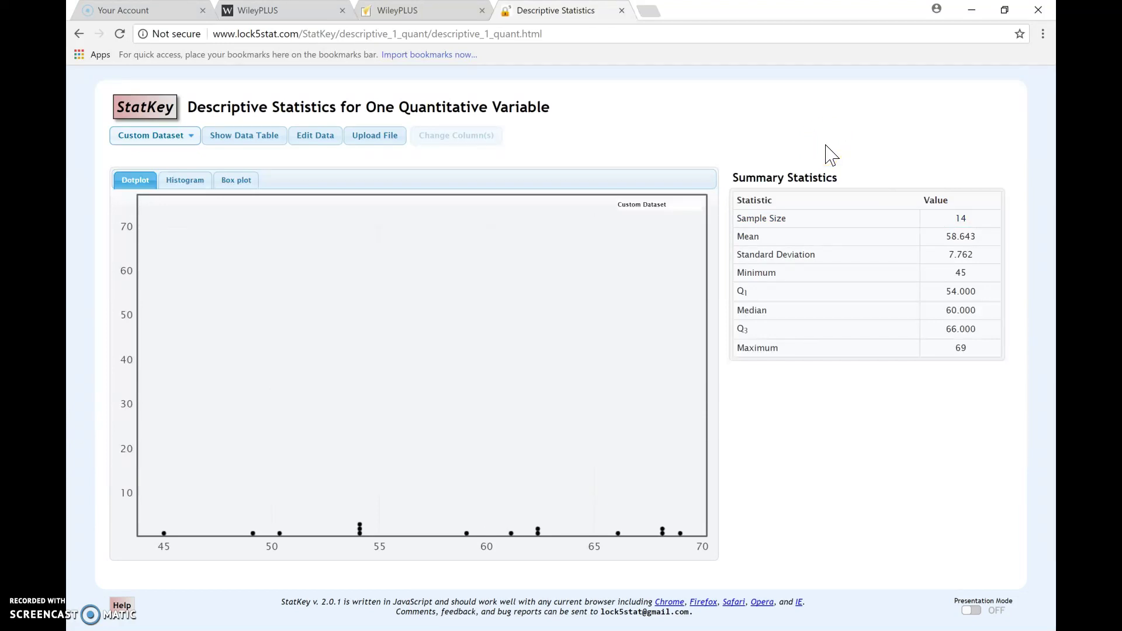
# Step: Go back to the StatKey index page via the StatKey logo
pyautogui.click(167, 111)
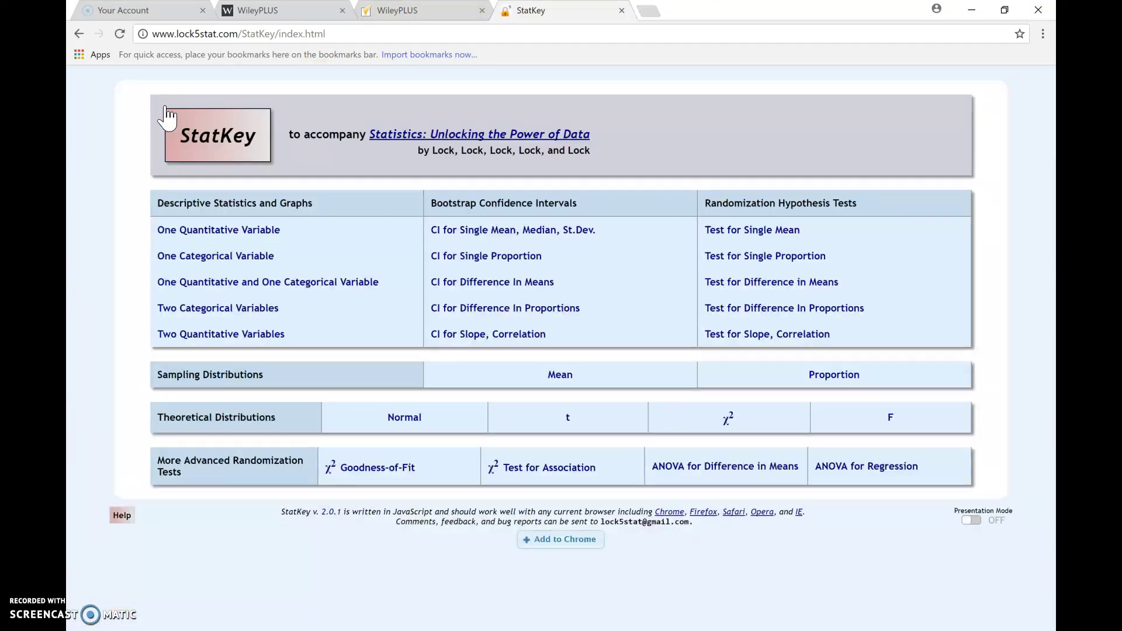